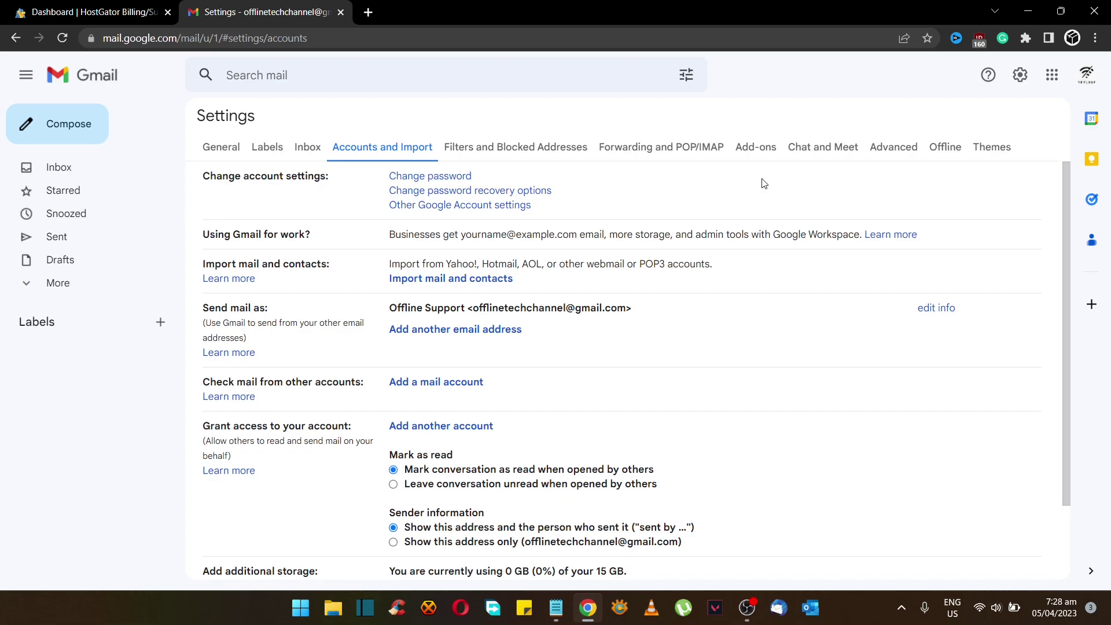
{"action": "left_click", "coordinate": [429, 384]}
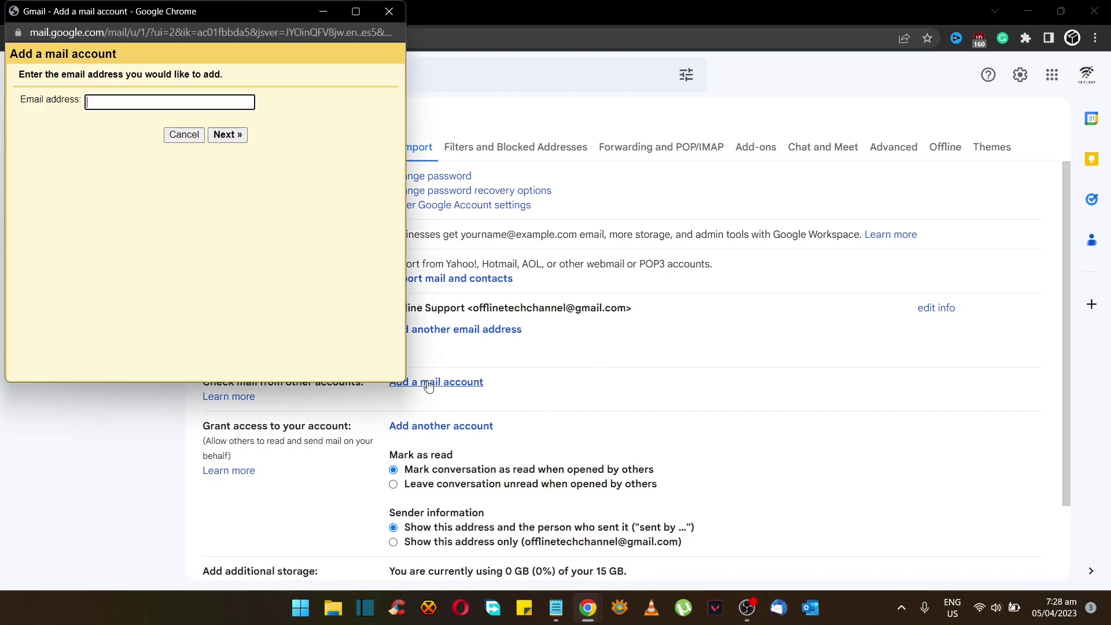
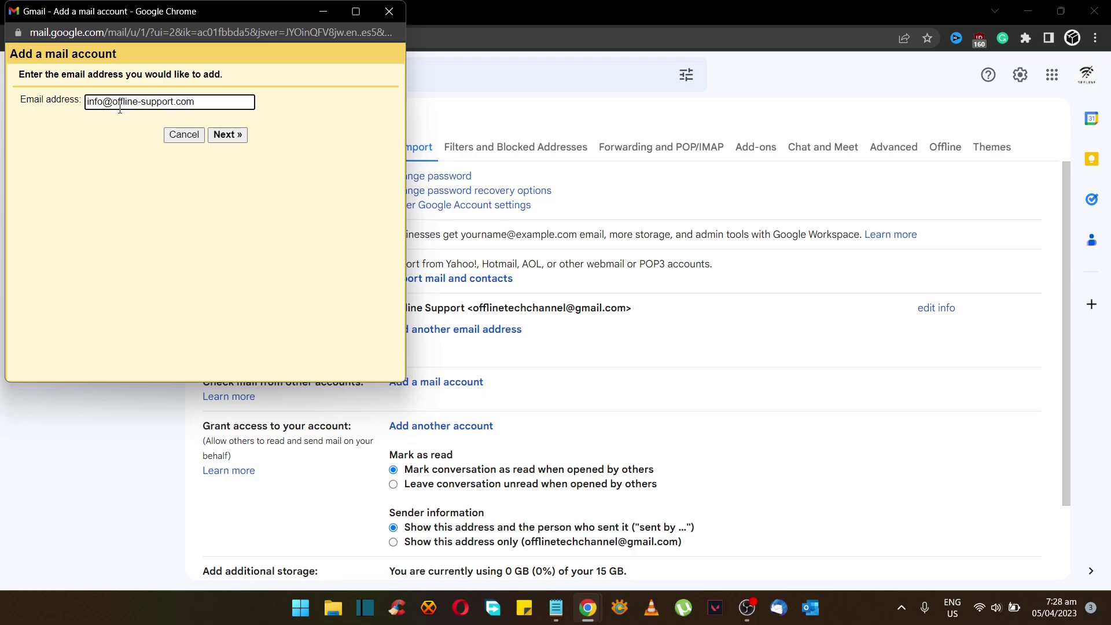
{"action": "left_click", "coordinate": [227, 134]}
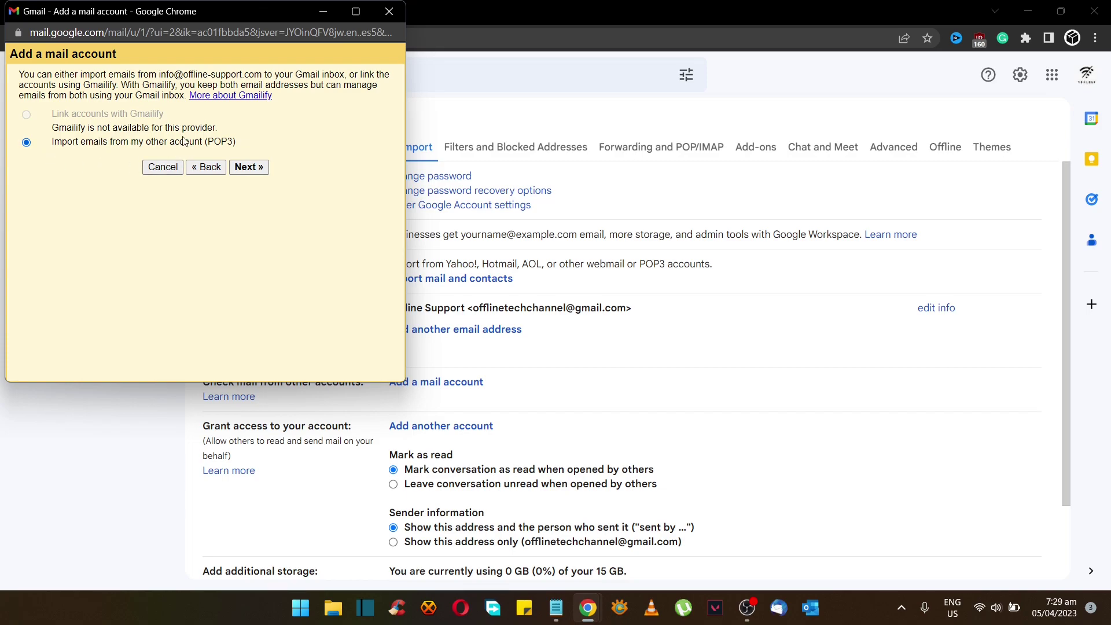
{"action": "left_click", "coordinate": [250, 167]}
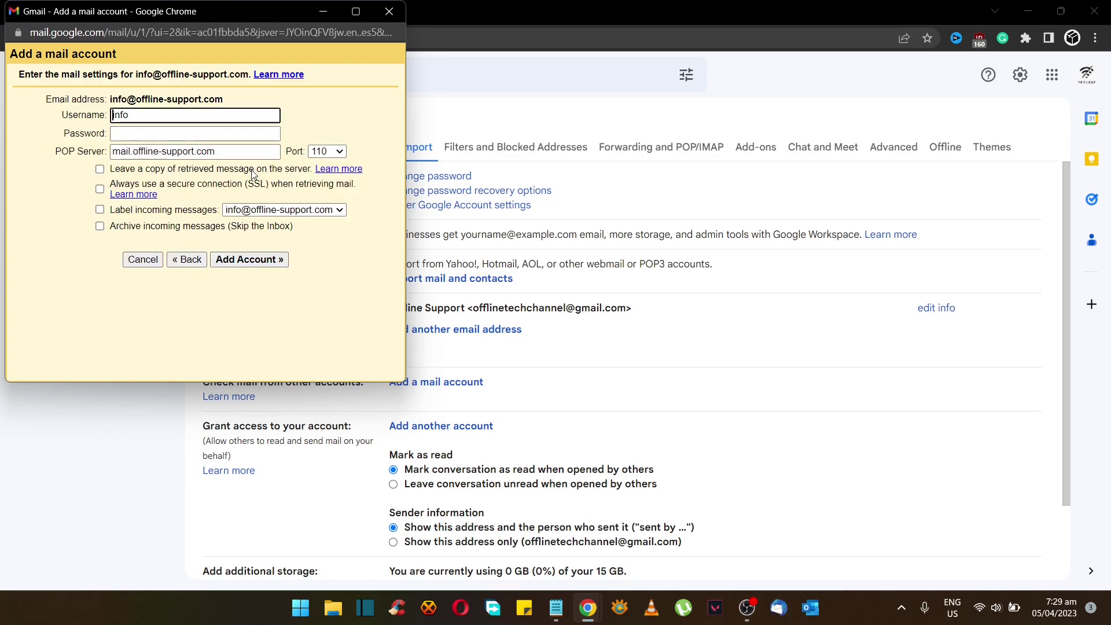
Set the POP3 username to the full address, paste the stored mailbox password, and add the account
{"action": "left_click_drag", "start_coordinate": [224, 99], "coordinate": [131, 100]}
{"action": "key", "text": "ctrl+c"}
{"action": "left_click", "coordinate": [174, 115]}
{"action": "key", "text": "ctrl+v"}
{"action": "left_click", "coordinate": [162, 133]}
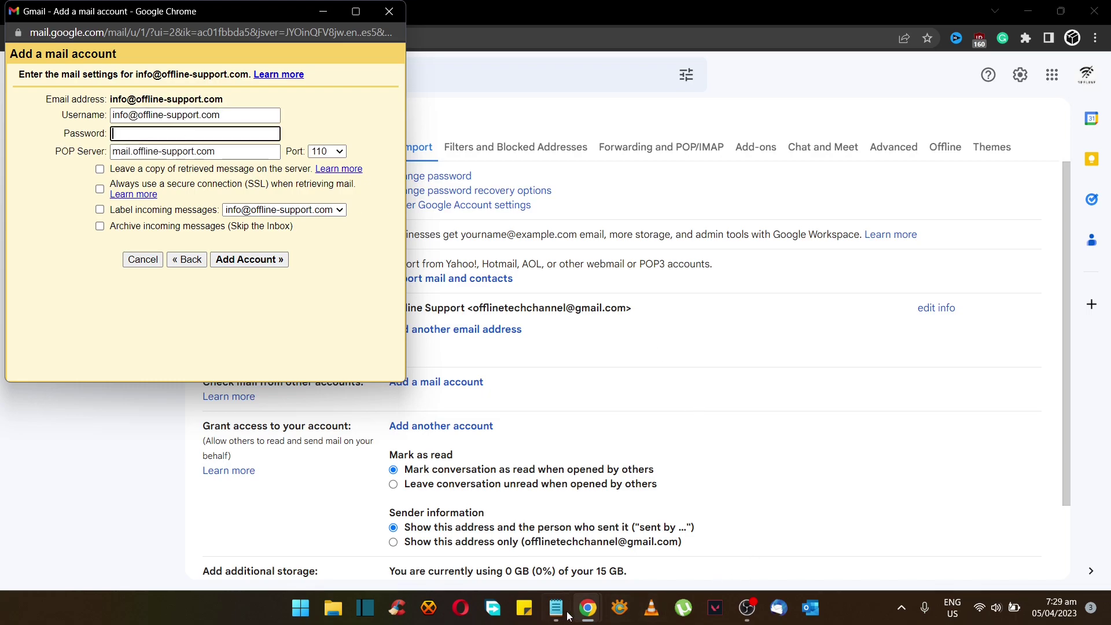
{"action": "left_click", "coordinate": [556, 607]}
{"action": "left_click_drag", "start_coordinate": [856, 238], "coordinate": [768, 238]}
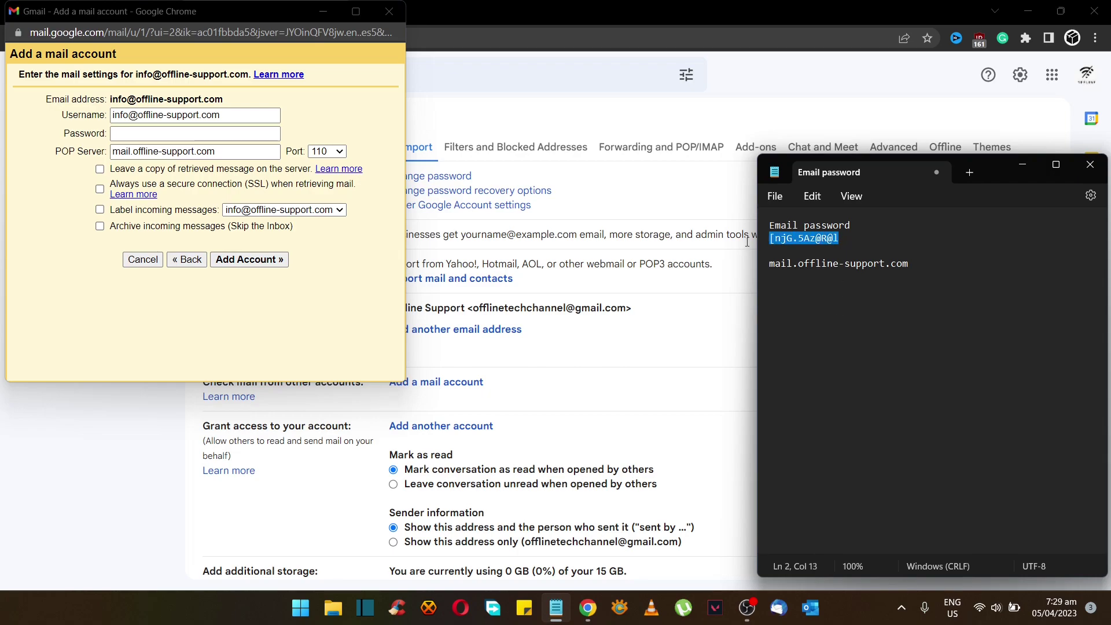
{"action": "left_click", "coordinate": [227, 135]}
{"action": "key", "text": "ctrl+v"}
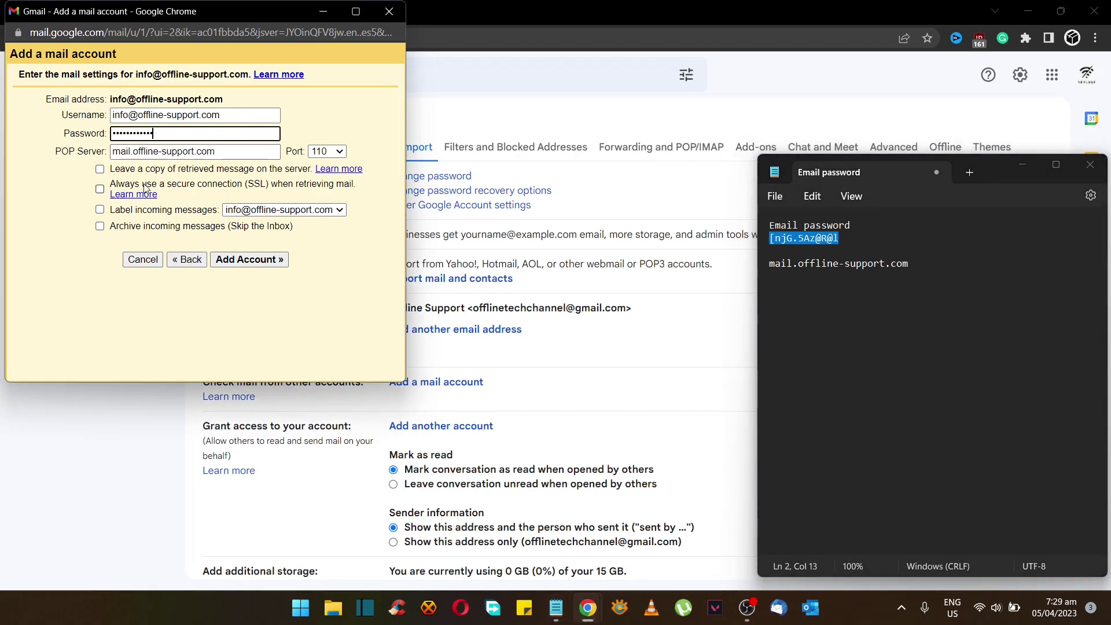
{"action": "left_click", "coordinate": [93, 297]}
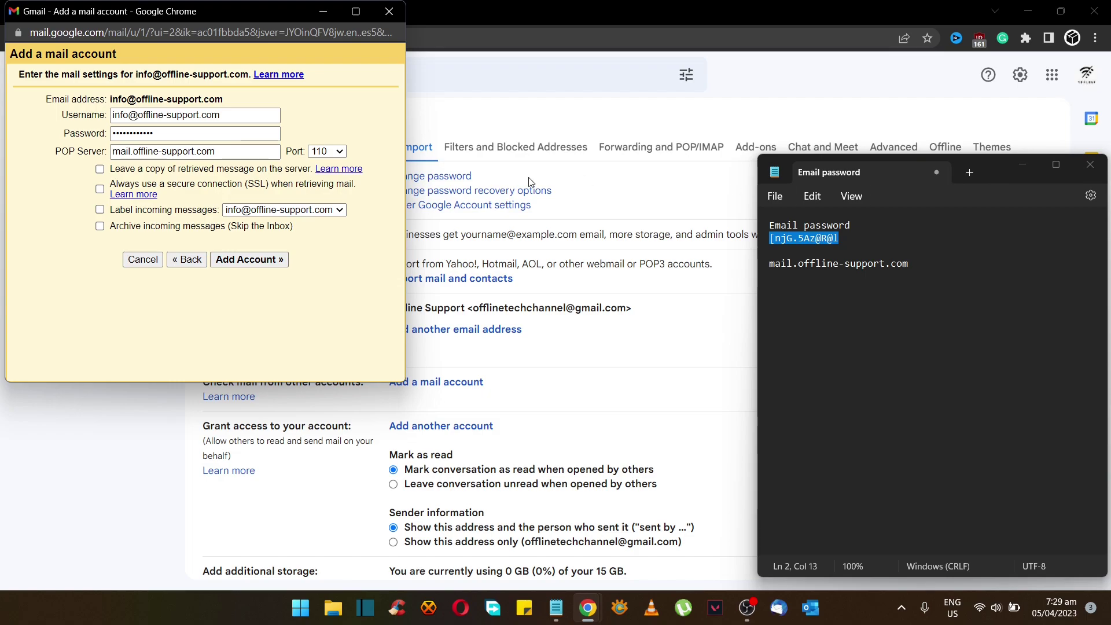
{"action": "left_click", "coordinate": [256, 264]}
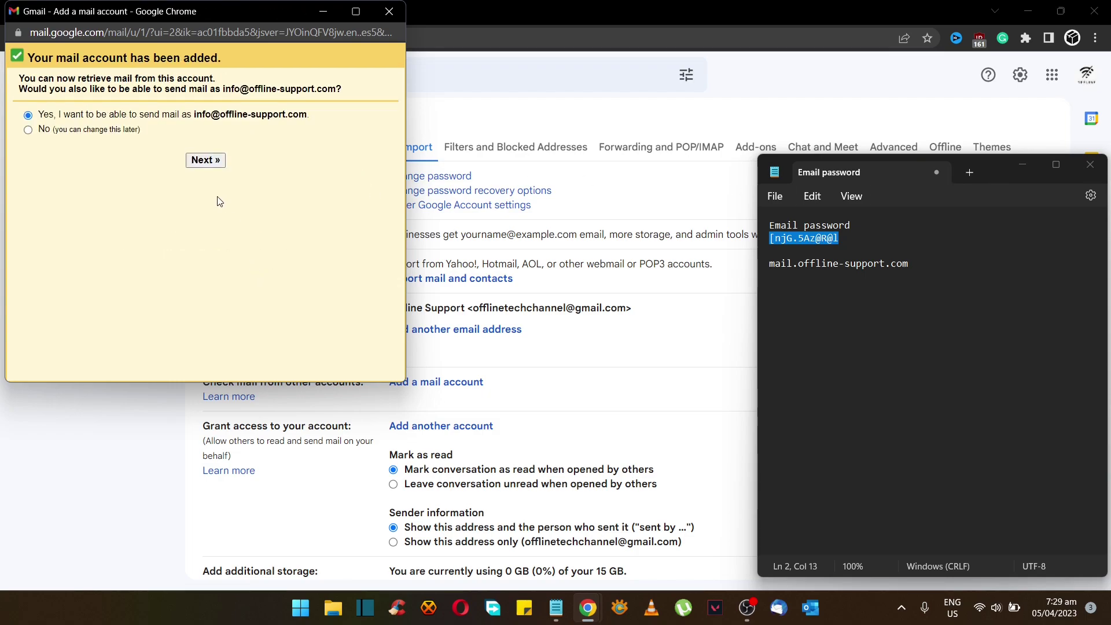
Choose to also send as the address under the Offline Support name and paste the SMTP password
{"action": "left_click", "coordinate": [205, 160]}
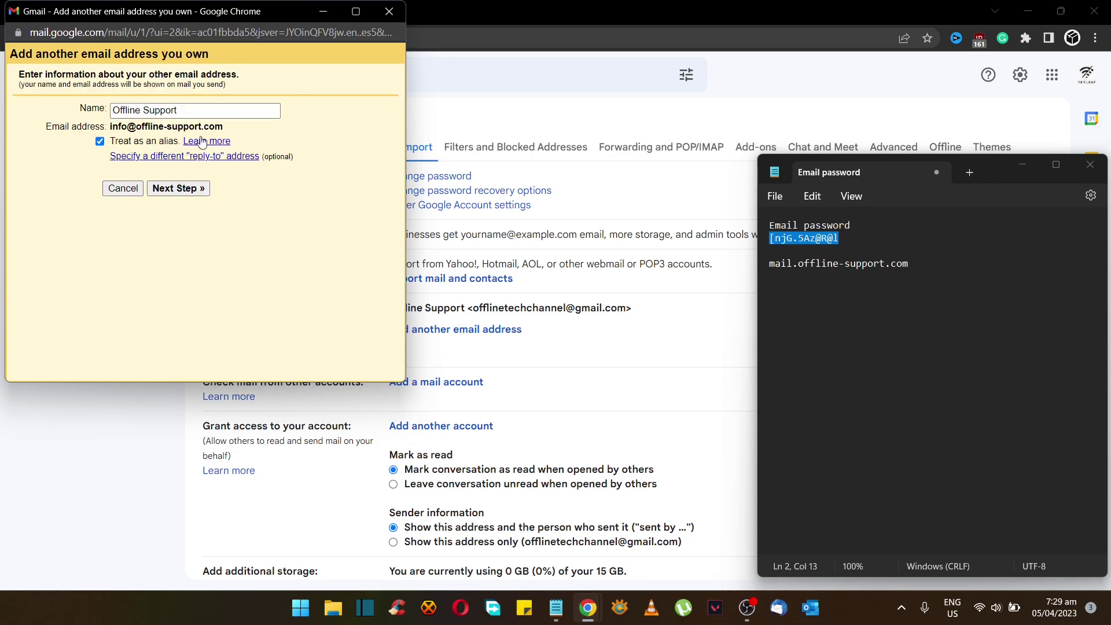
{"action": "left_click", "coordinate": [197, 195]}
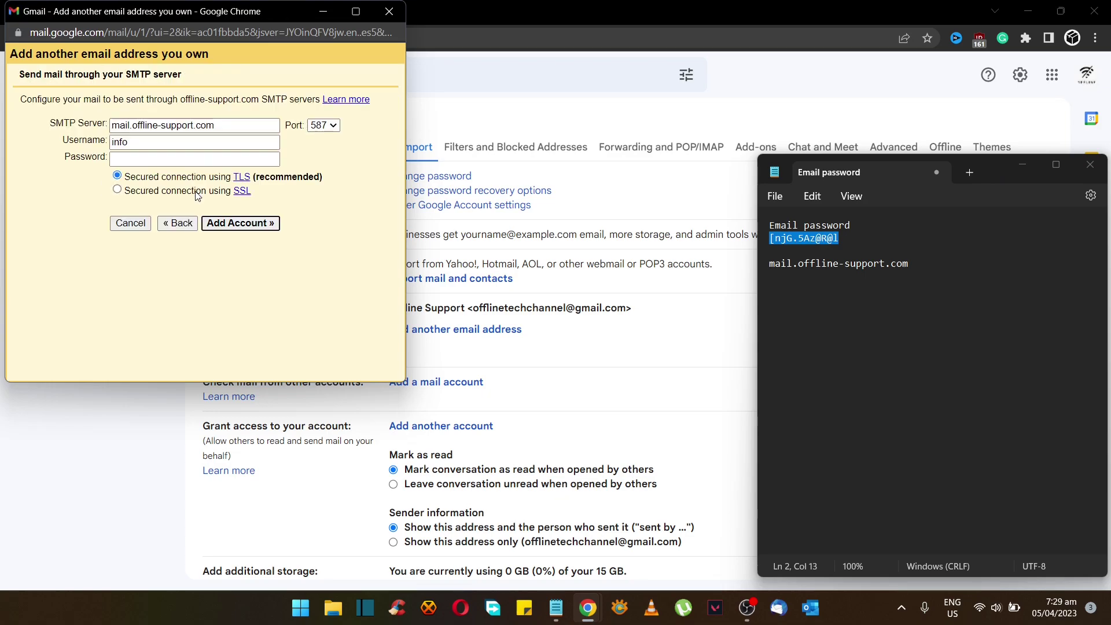
{"action": "left_click", "coordinate": [160, 147]}
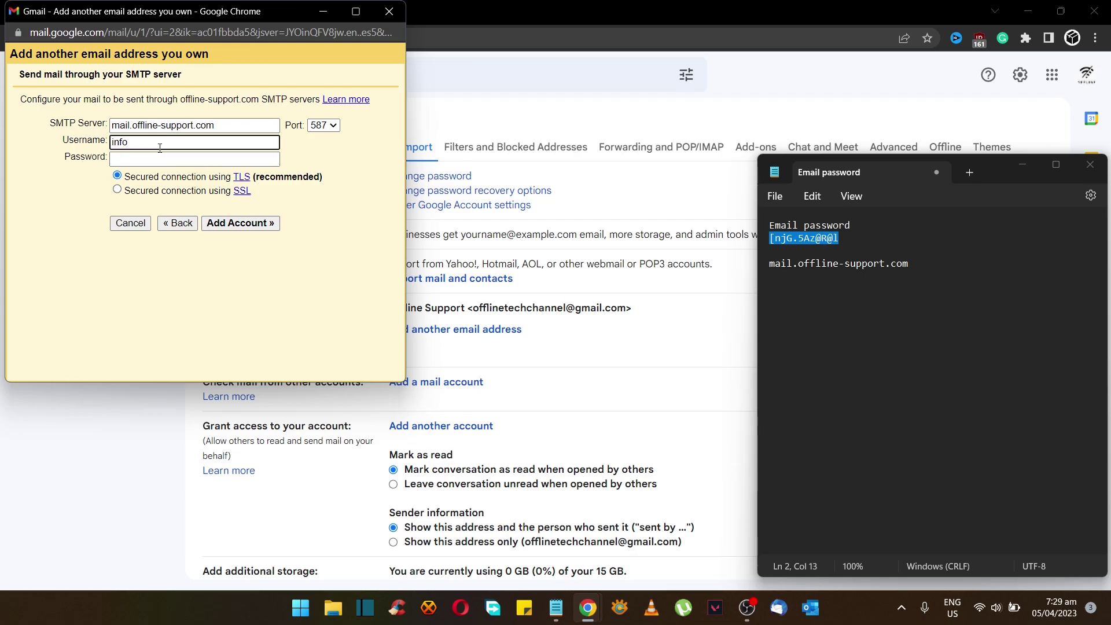
{"action": "type", "text": "@"}
{"action": "left_click", "coordinate": [167, 158]}
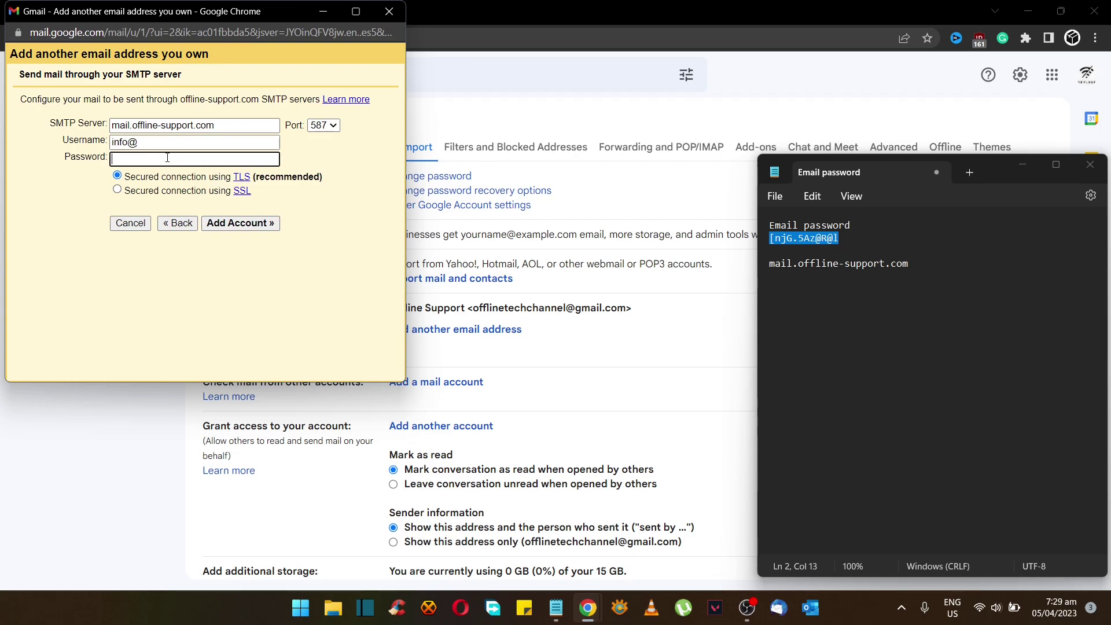
{"action": "key", "text": "ctrl+v"}
Complete the SMTP username with the domain, keep port 587, and submit for verification
{"action": "left_click_drag", "start_coordinate": [138, 125], "coordinate": [229, 128]}
{"action": "left_click", "coordinate": [204, 144]}
{"action": "type", "text": "o"}
{"action": "key", "text": "ctrl+v"}
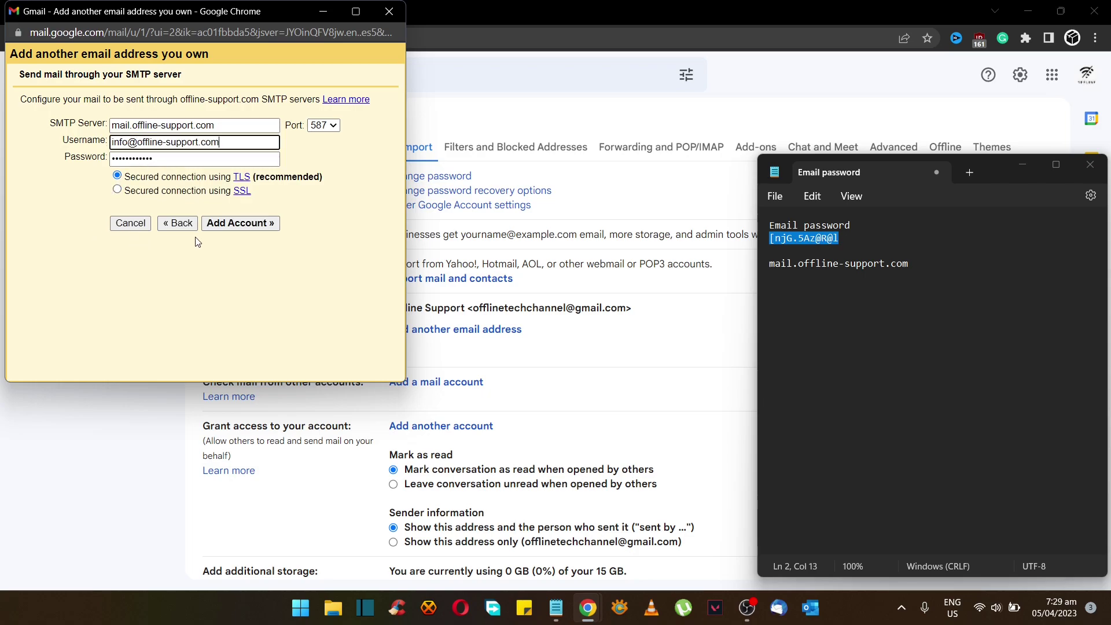
{"action": "left_click", "coordinate": [332, 126]}
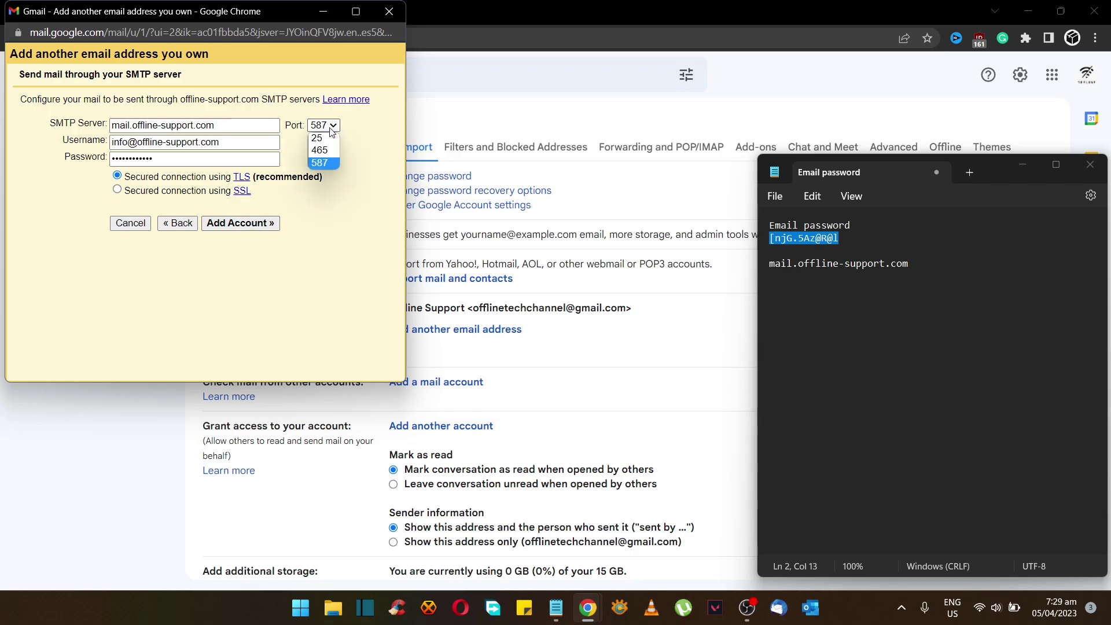
{"action": "left_click", "coordinate": [331, 131]}
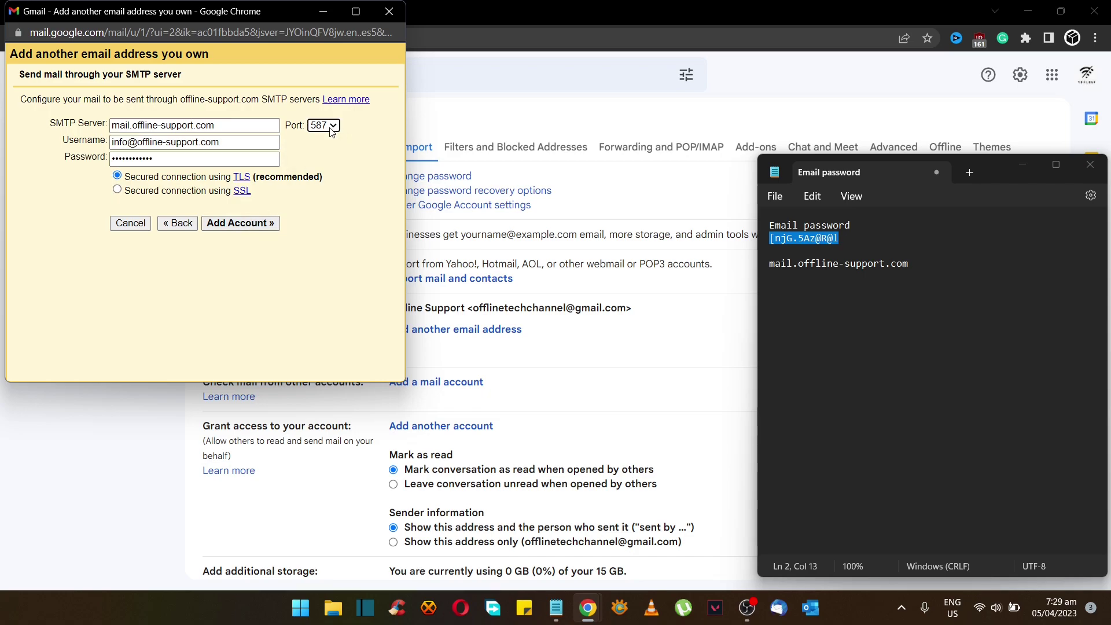
{"action": "left_click", "coordinate": [231, 225]}
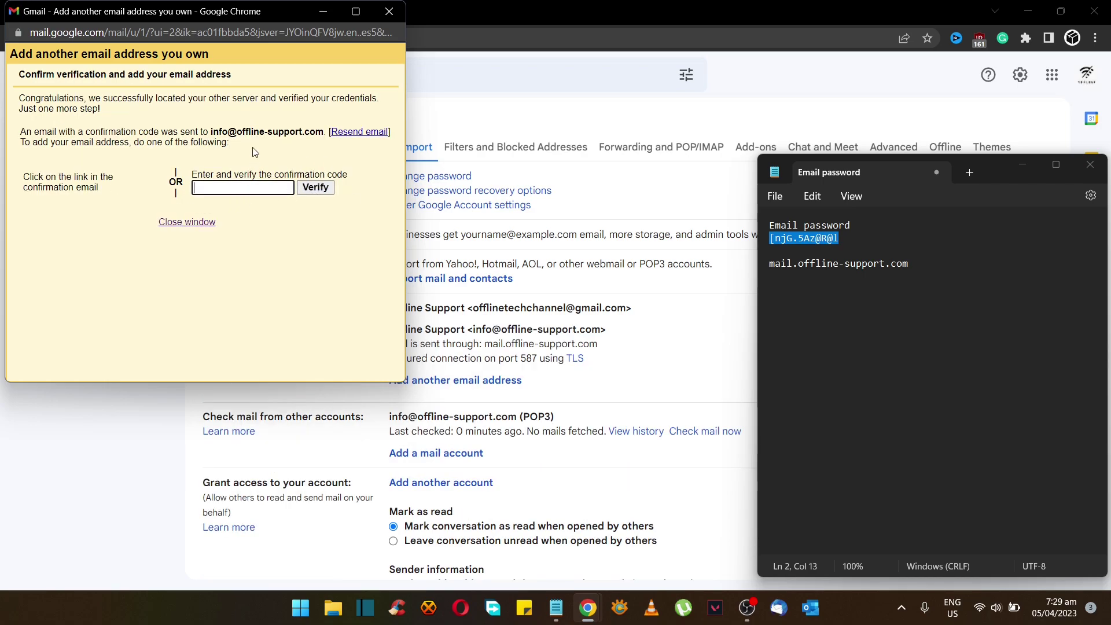
{"action": "left_click_drag", "start_coordinate": [252, 16], "coordinate": [861, 155]}
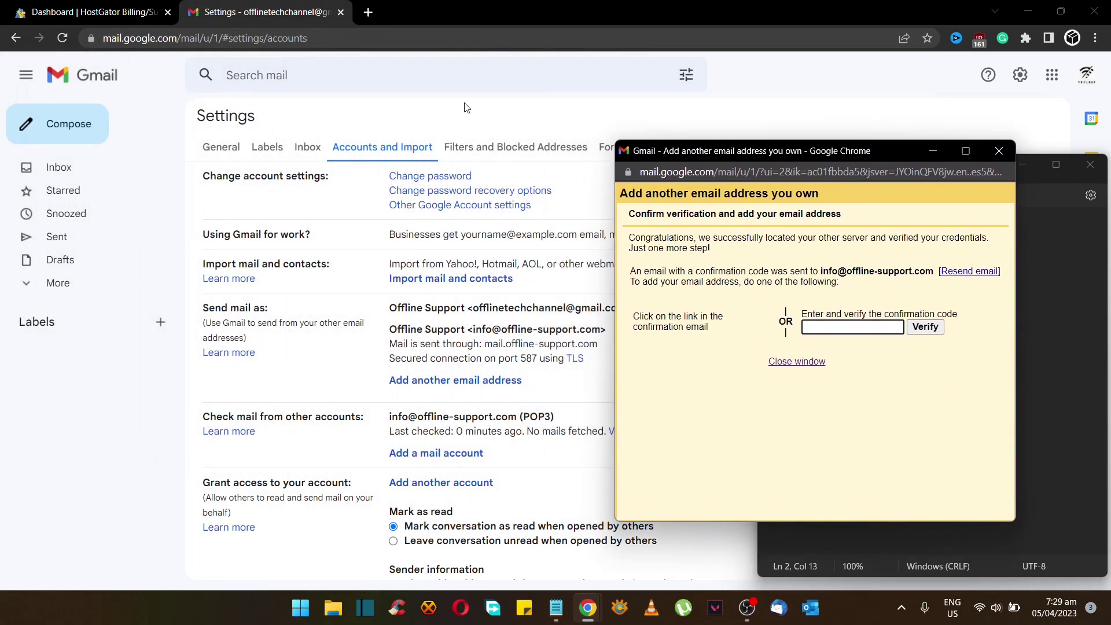
In the HostGator dashboard, launch cPanel and open the Email Accounts list
{"action": "left_click", "coordinate": [120, 15]}
{"action": "left_click", "coordinate": [748, 421]}
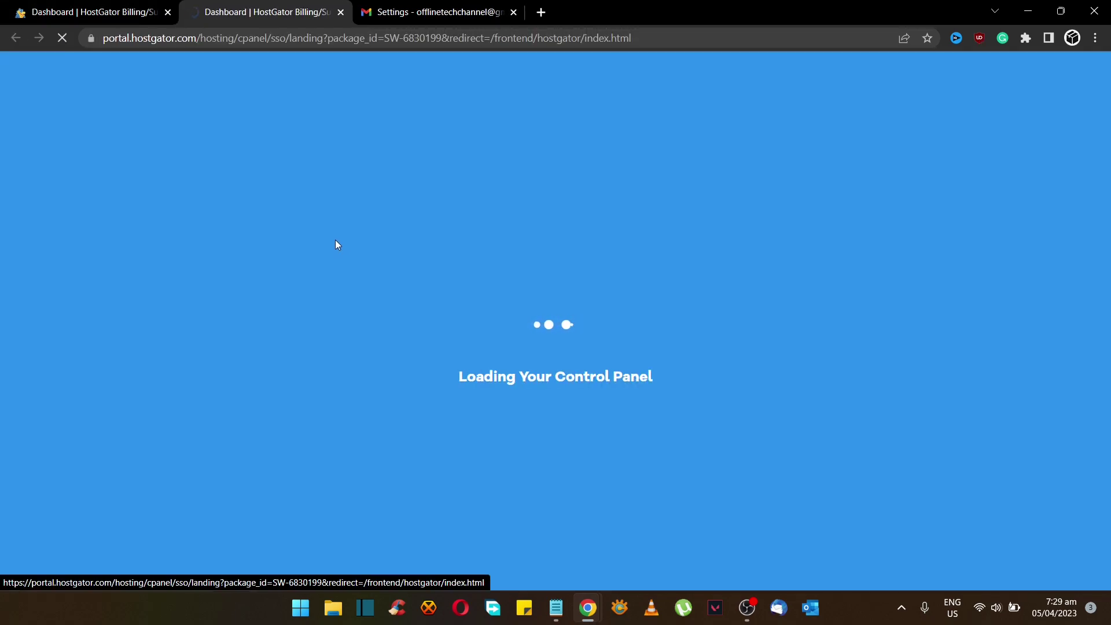
{"action": "scroll", "coordinate": [564, 396], "scroll_direction": "down", "scroll_amount": 3}
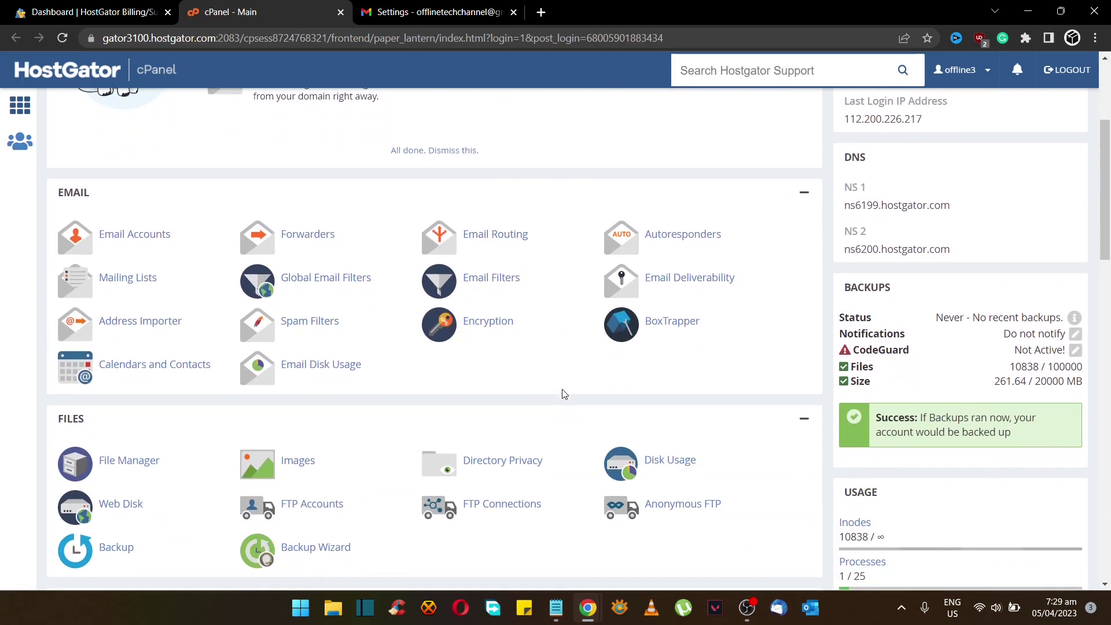
{"action": "left_click", "coordinate": [173, 238]}
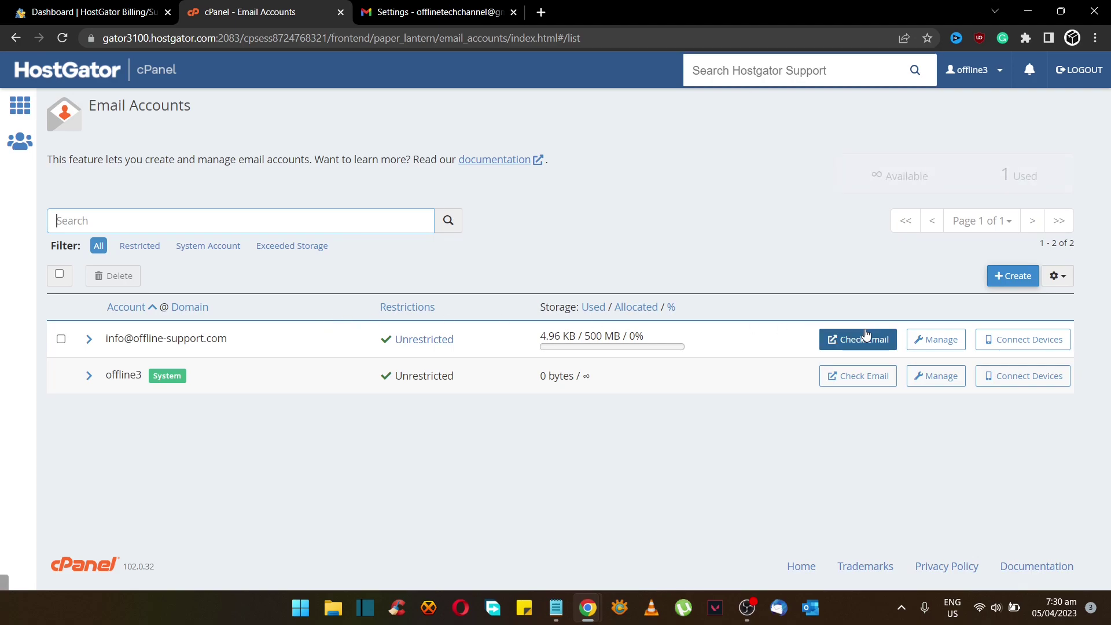
{"action": "left_click", "coordinate": [860, 339]}
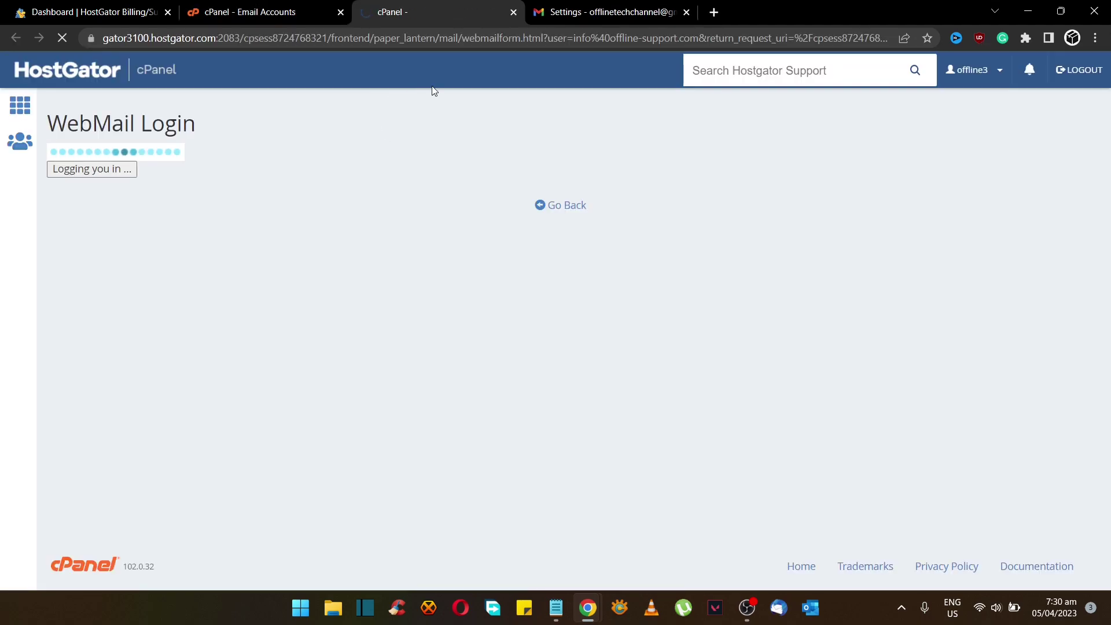
{"action": "left_click", "coordinate": [271, 205]}
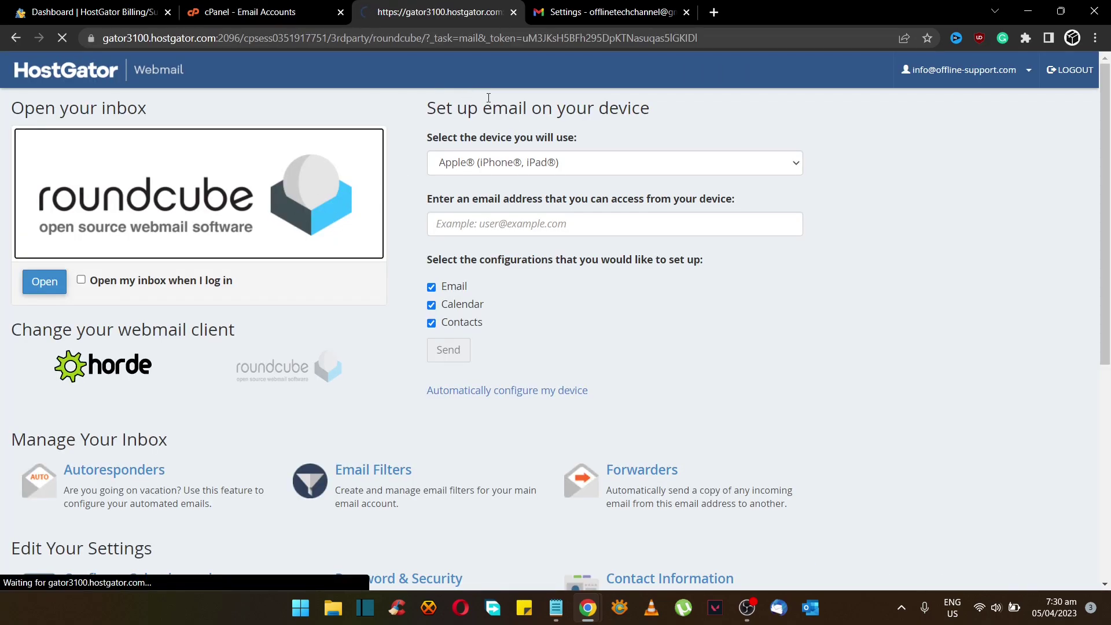
{"action": "left_click", "coordinate": [386, 176]}
{"action": "double_click", "coordinate": [386, 176]}
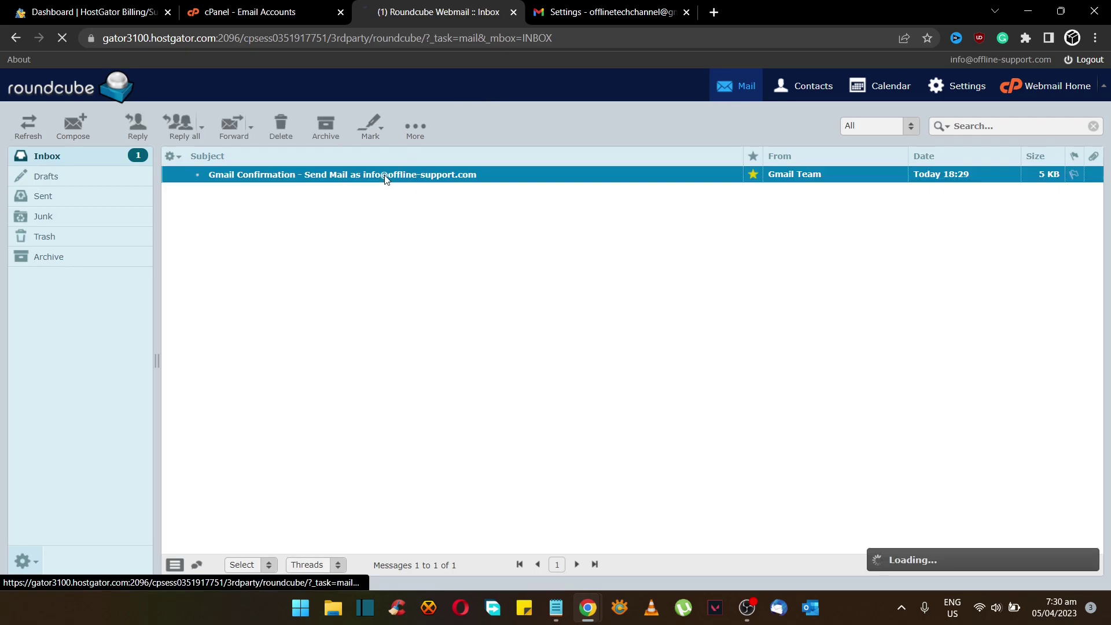
{"action": "double_click", "coordinate": [282, 236]}
{"action": "key", "text": "ctrl+c"}
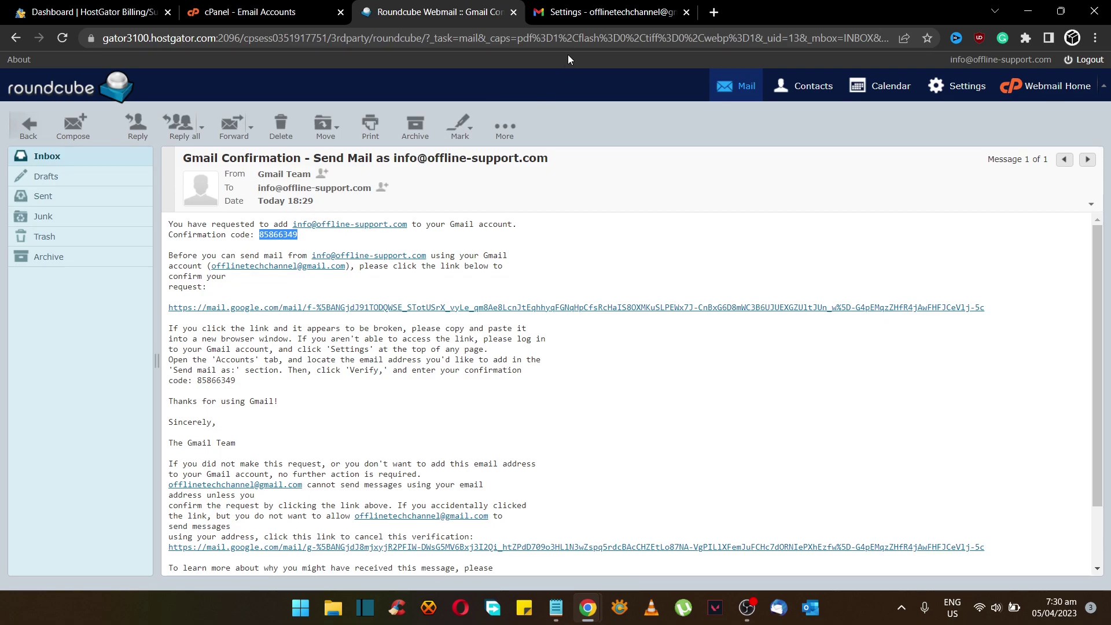
{"action": "left_click", "coordinate": [576, 14]}
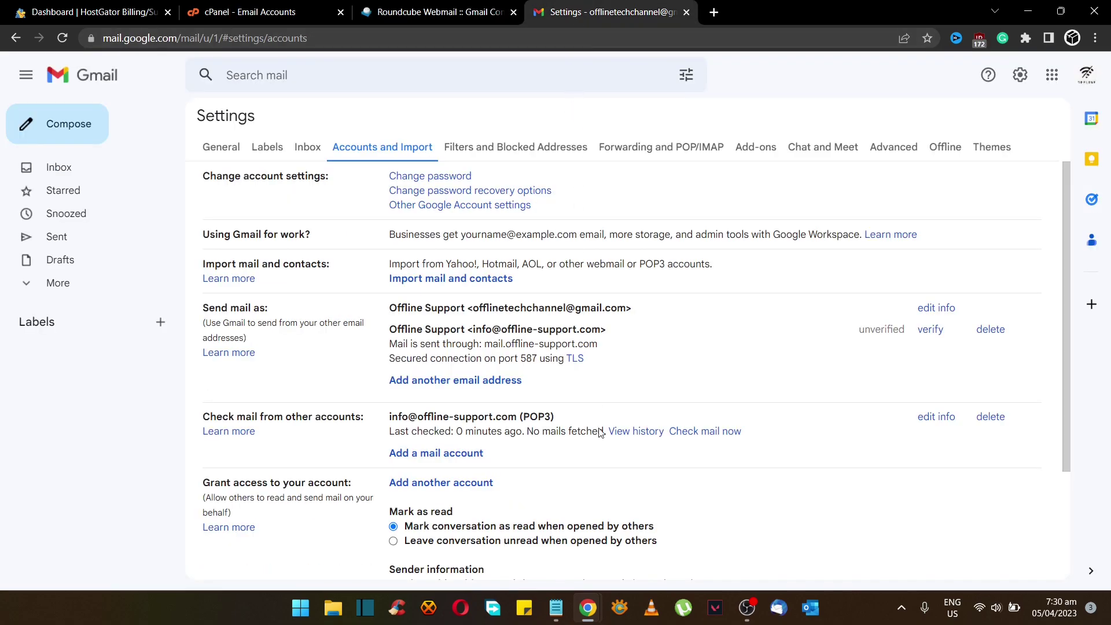
{"action": "mouse_move", "coordinate": [586, 605]}
{"action": "left_click", "coordinate": [669, 524]}
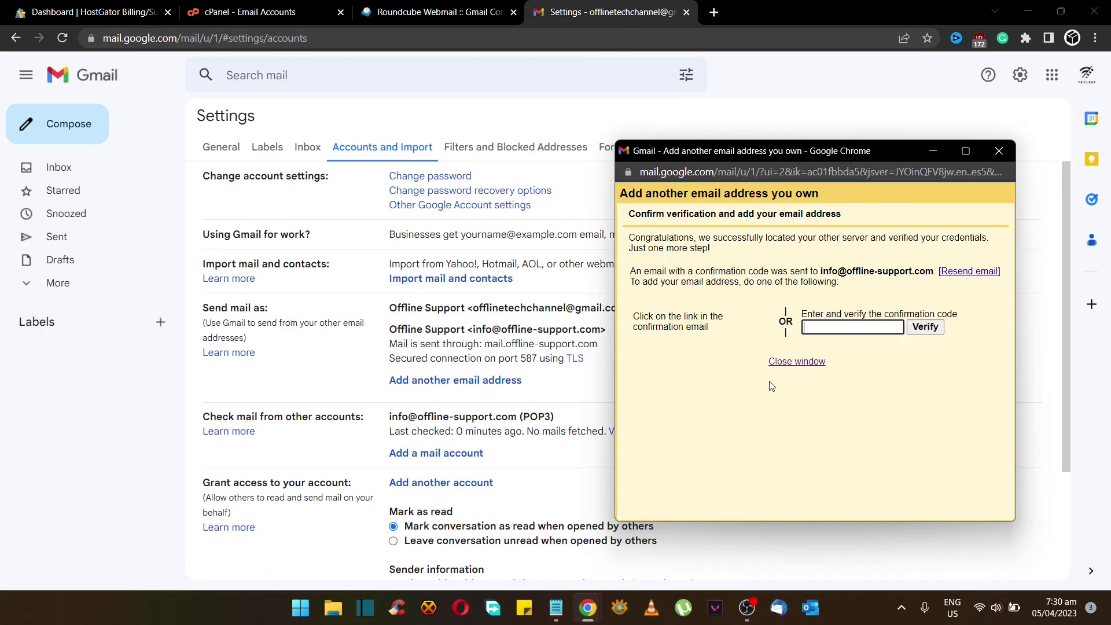
{"action": "key", "text": "ctrl+v"}
{"action": "left_click", "coordinate": [925, 327]}
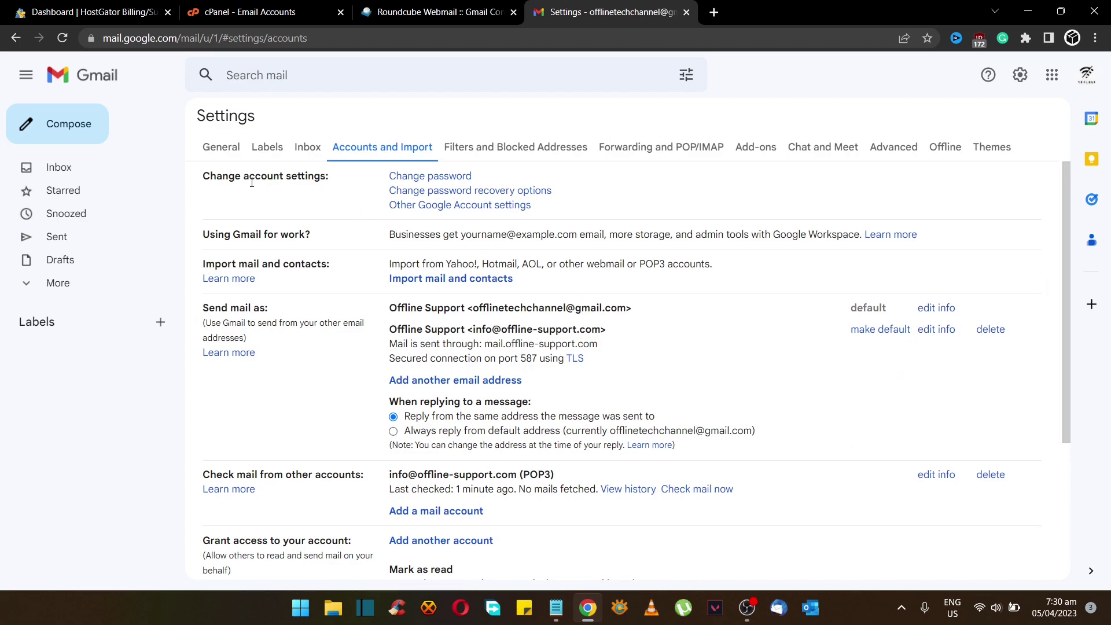
Start a new email in Gmail sent from the offline-support domain address
{"action": "left_click", "coordinate": [110, 173]}
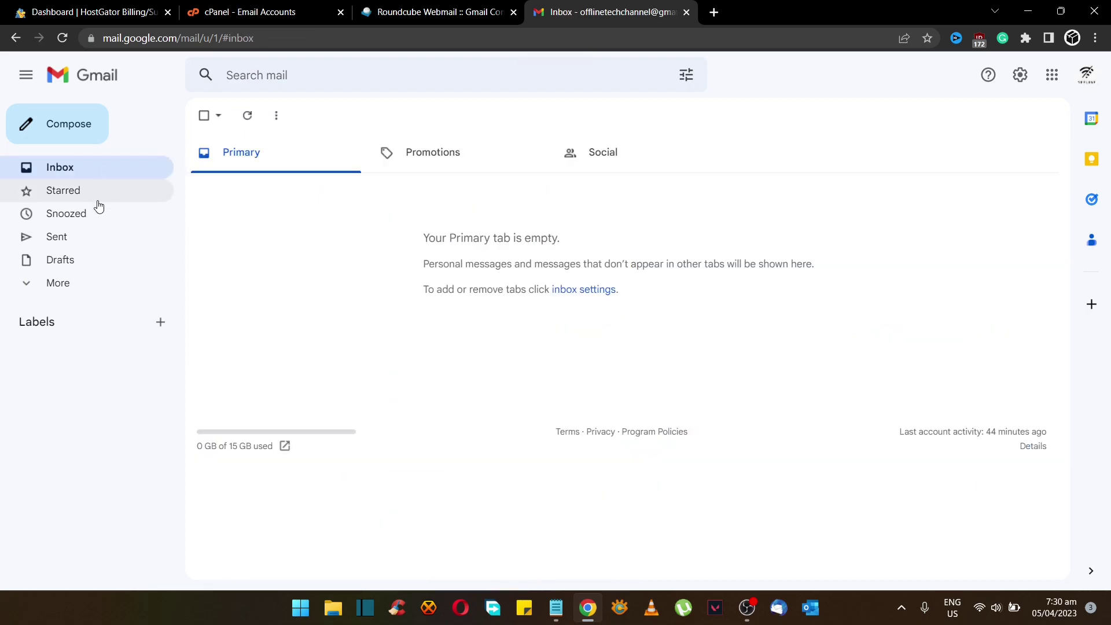
{"action": "left_click", "coordinate": [31, 283]}
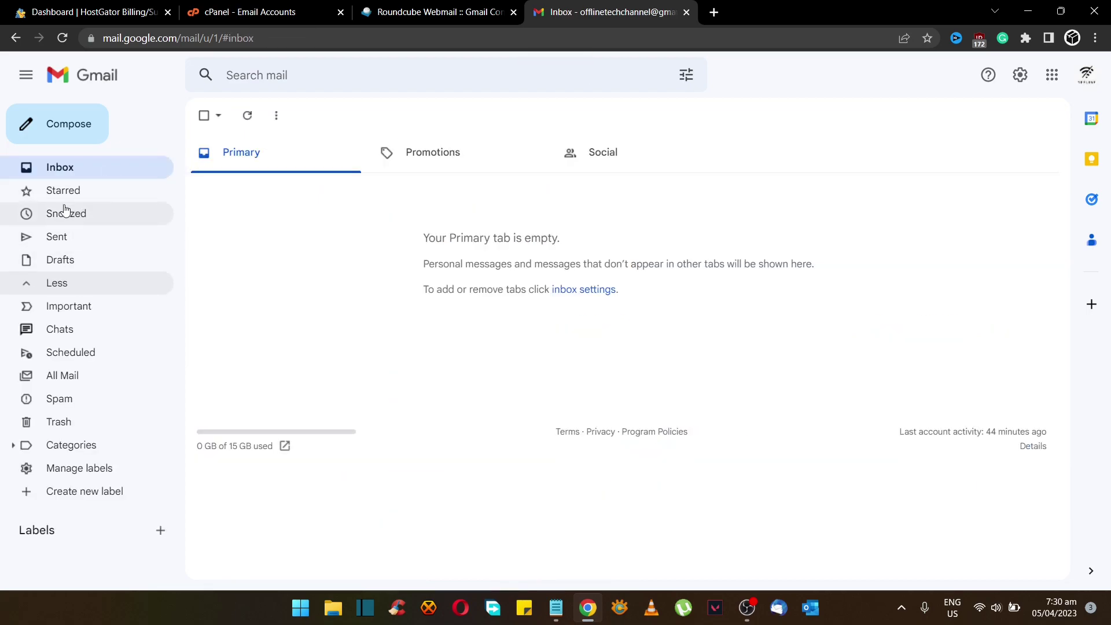
{"action": "left_click", "coordinate": [80, 134]}
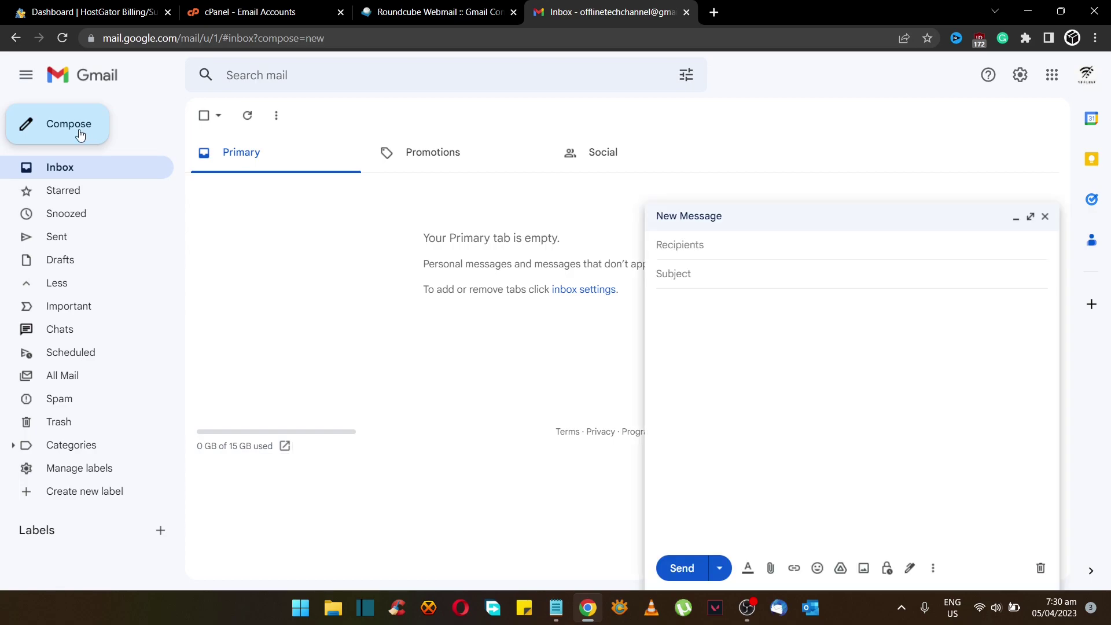
{"action": "left_click", "coordinate": [787, 245]}
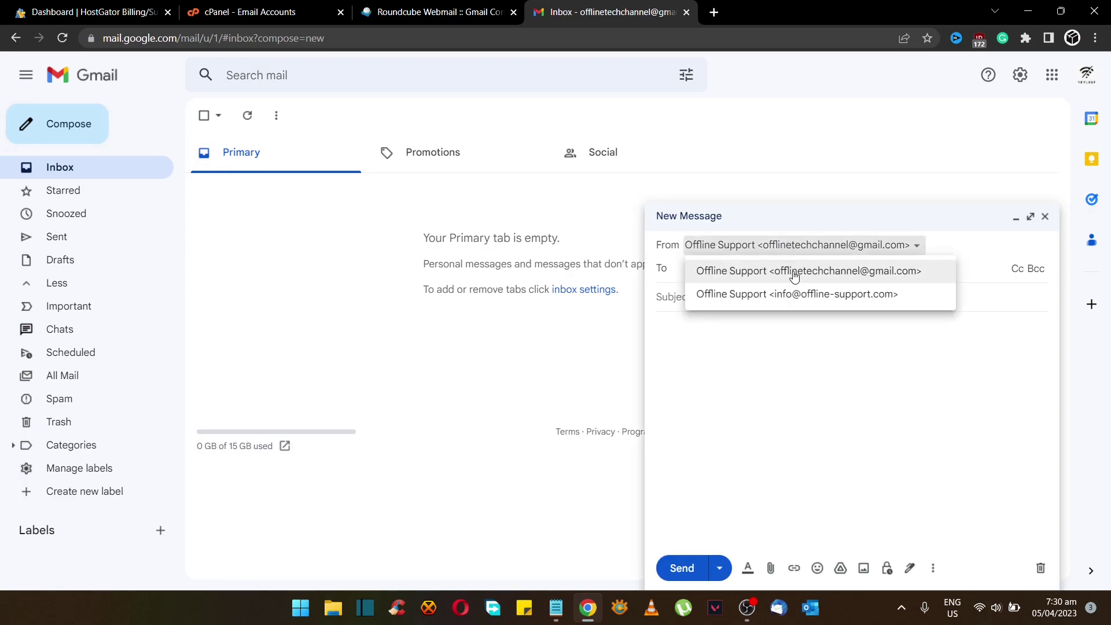
{"action": "left_click", "coordinate": [795, 295]}
Address the email to the Offline Support Gmail contact, replacing the wrong suggested recipient
{"action": "left_click", "coordinate": [731, 272]}
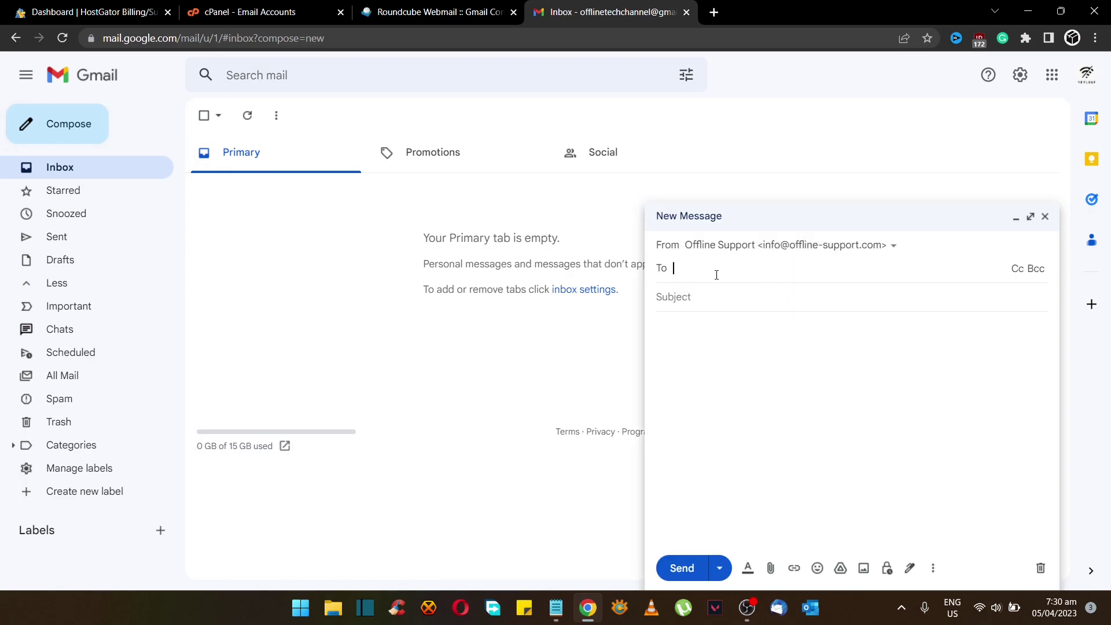
{"action": "type", "text": "offline"}
{"action": "key", "text": "Return"}
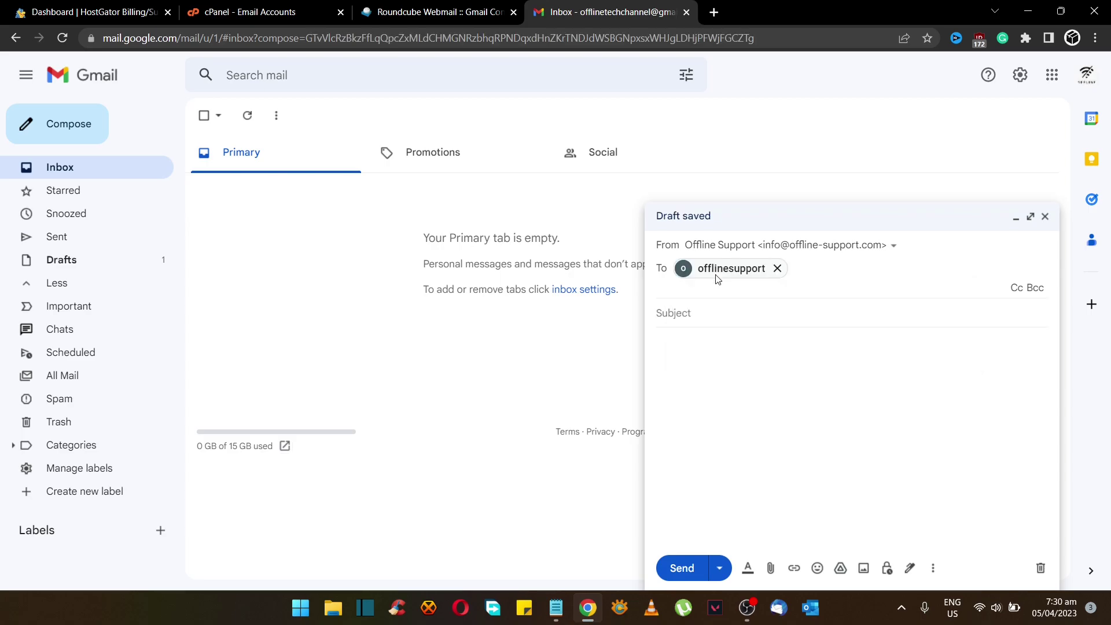
{"action": "left_click", "coordinate": [778, 269]}
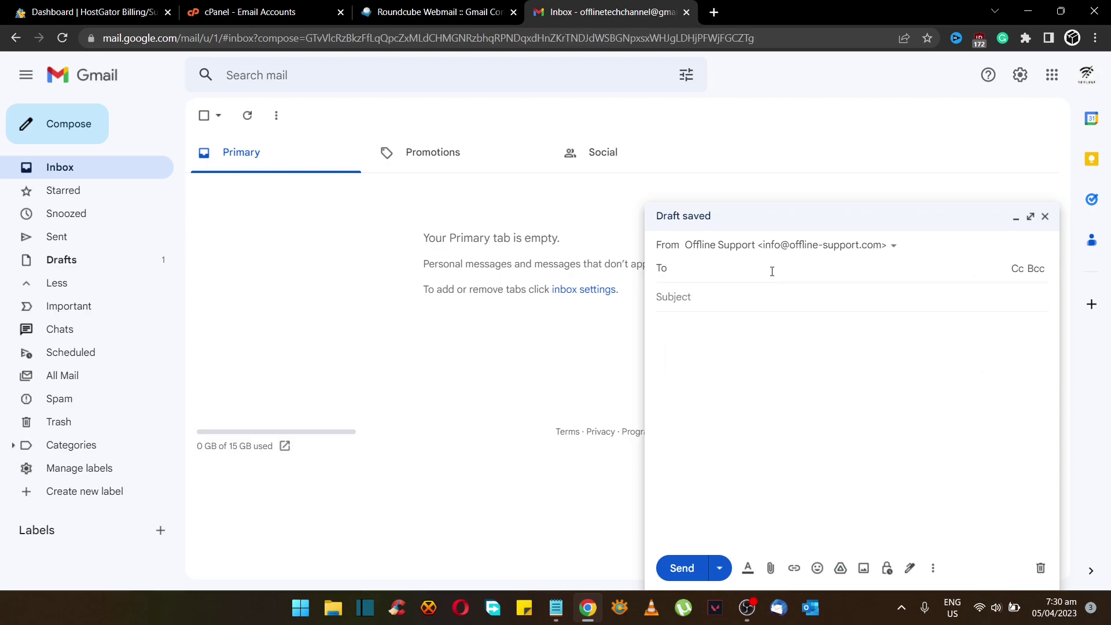
{"action": "type", "text": "offline"}
{"action": "key", "text": "Down"}
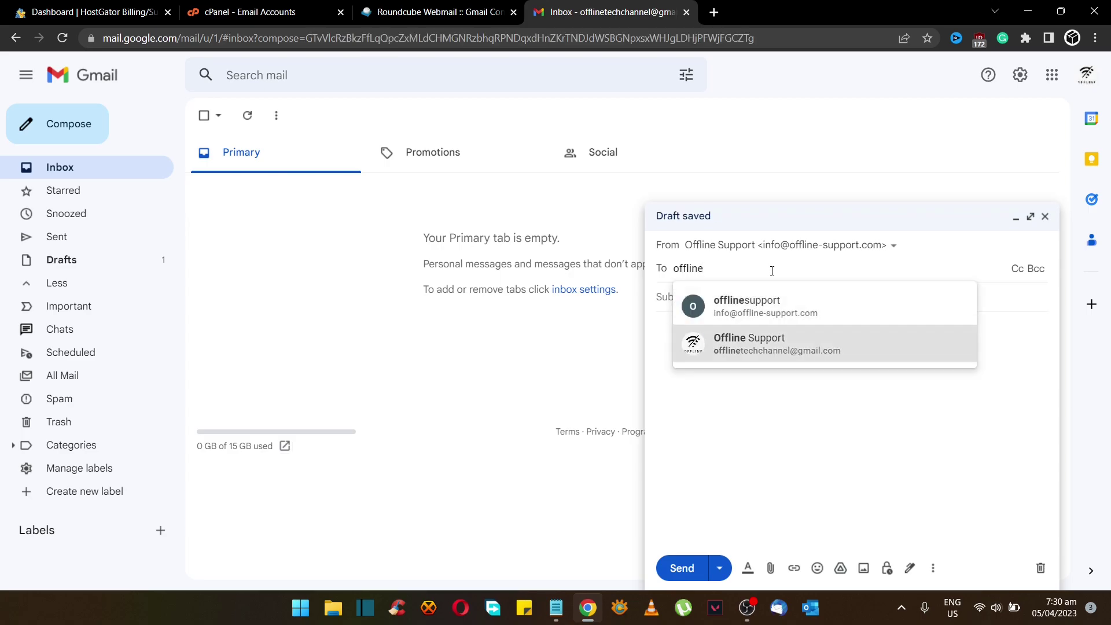
{"action": "key", "text": "Return"}
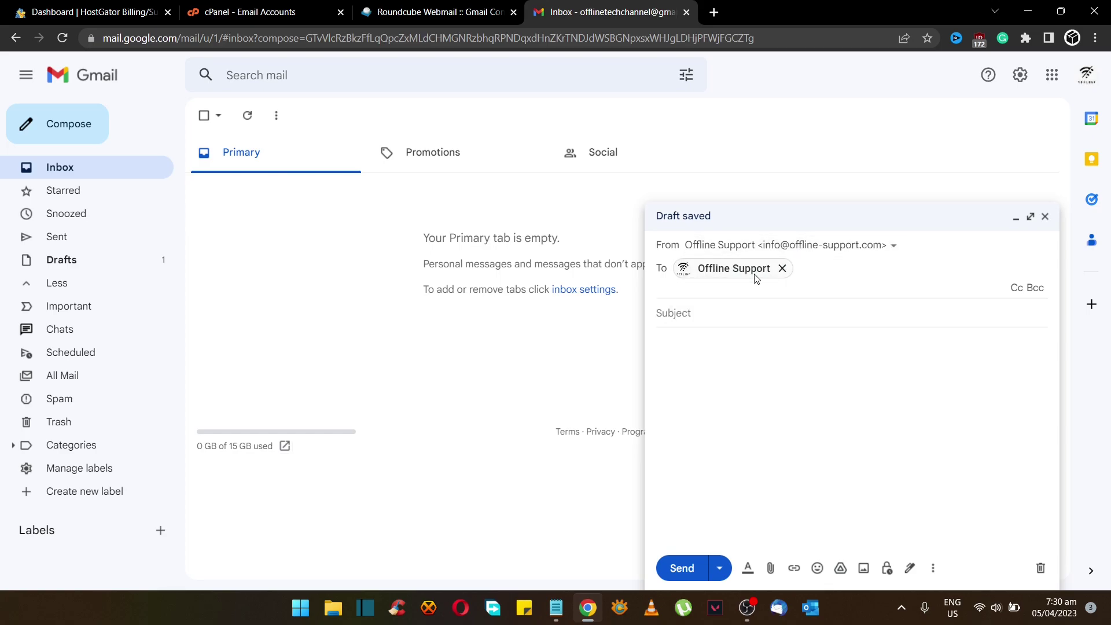
Add subject 'Email test for gmail.' and body 'Testing if the pop 3 will work', send, and open it
{"action": "left_click", "coordinate": [764, 312]}
{"action": "type", "text": "Email test for gmail."}
{"action": "key", "text": "Tab"}
{"action": "type", "text": "Testing if the pop "}
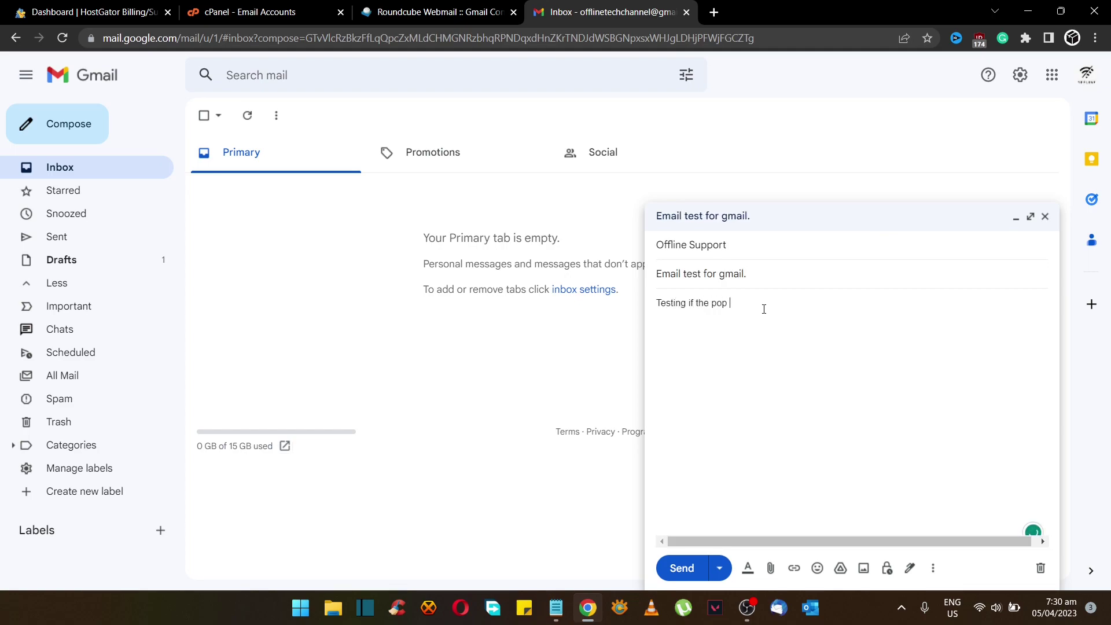
{"action": "type", "text": "3 will work"}
{"action": "left_click", "coordinate": [681, 568]}
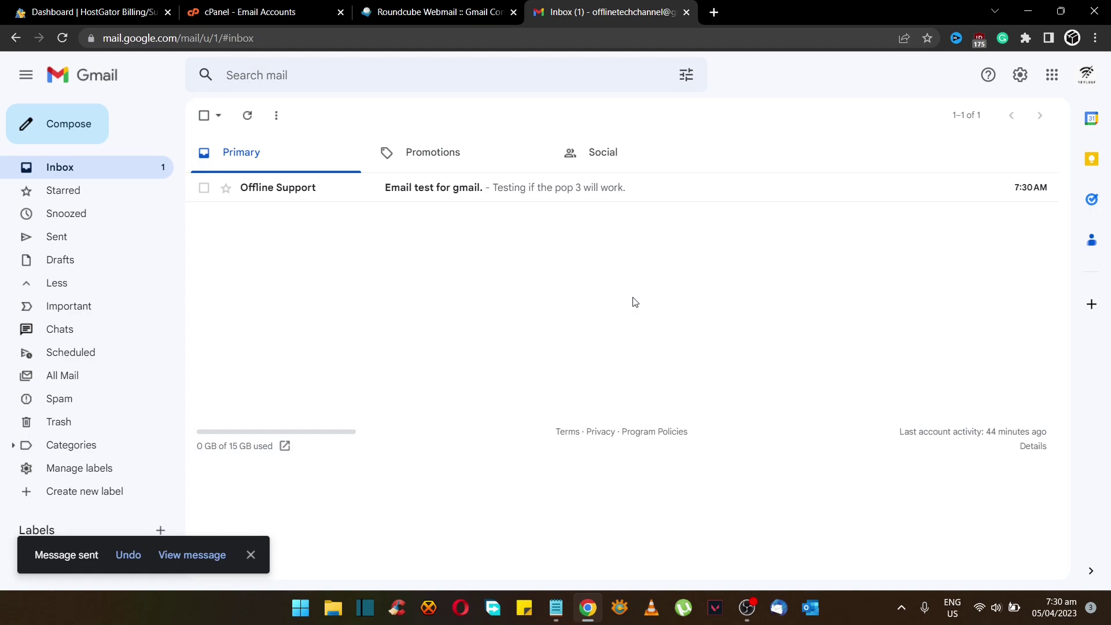
{"action": "left_click", "coordinate": [576, 191]}
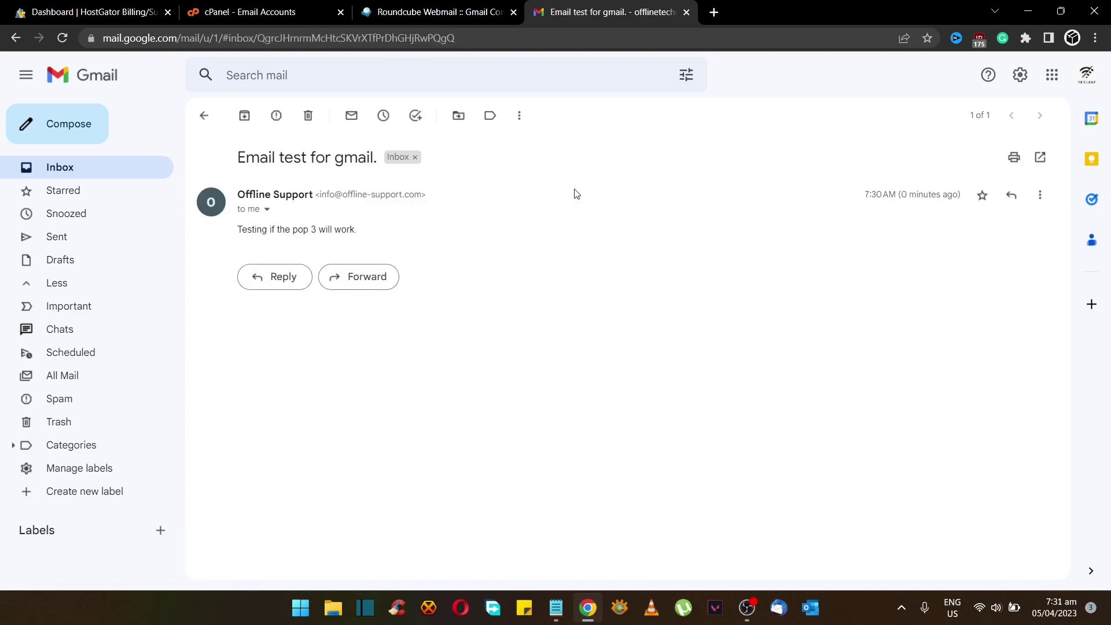
Inspect the test email's sender address and delivery details
{"action": "left_click_drag", "start_coordinate": [321, 196], "coordinate": [425, 199]}
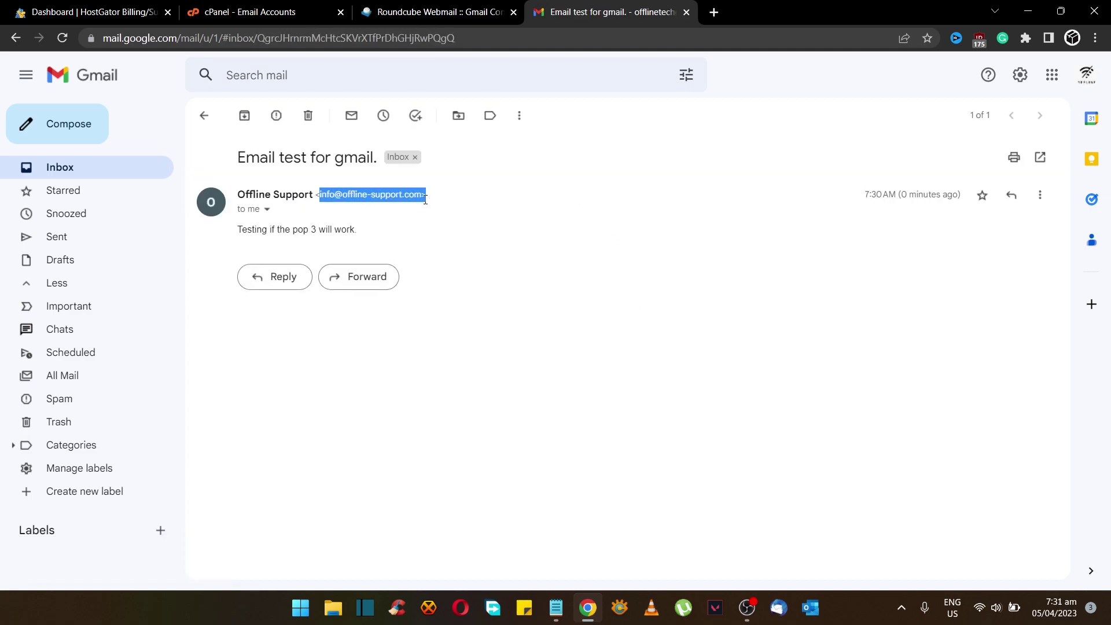
{"action": "left_click", "coordinate": [267, 209]}
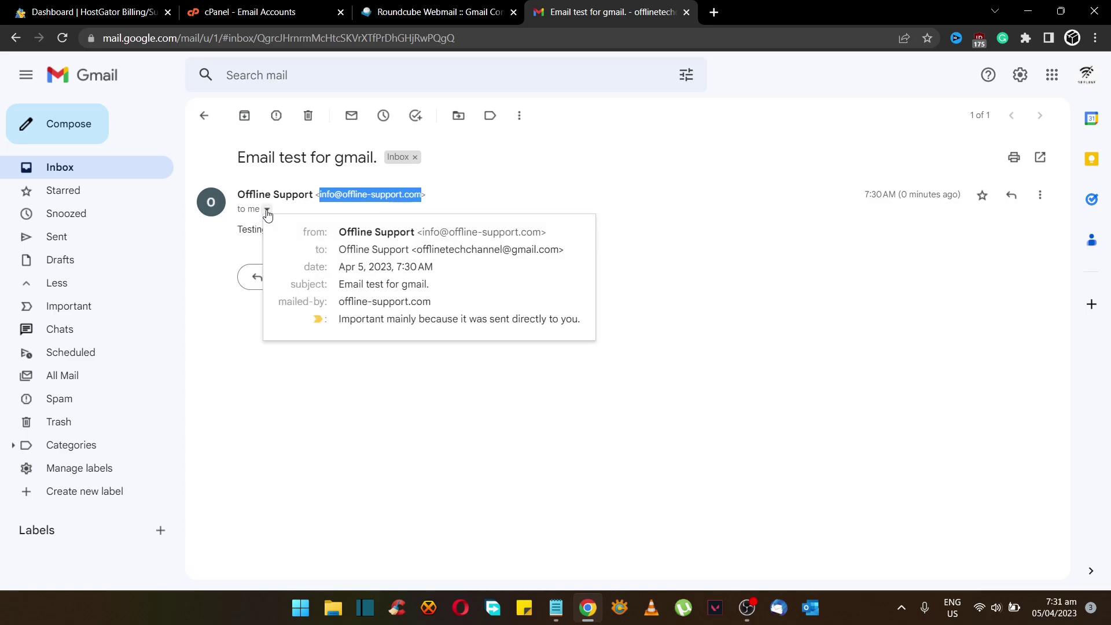
{"action": "left_click", "coordinate": [267, 211]}
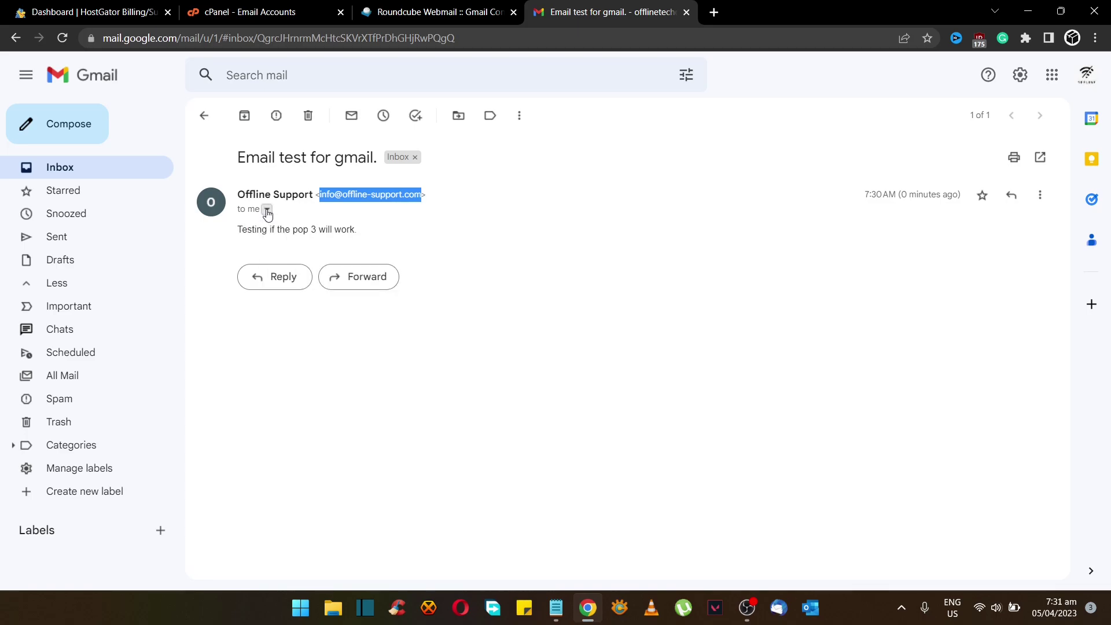
{"action": "left_click", "coordinate": [267, 210]}
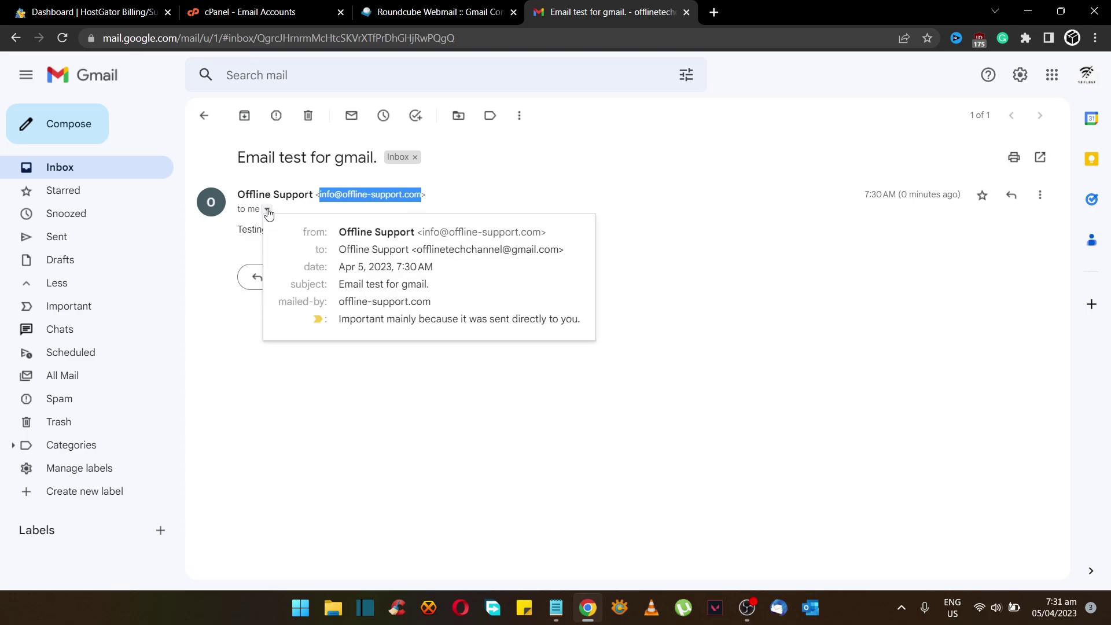
{"action": "left_click", "coordinate": [268, 211]}
Reply 'Yes it is working on the google email.' to the offlinesupport contact and send it
{"action": "left_click", "coordinate": [260, 275]}
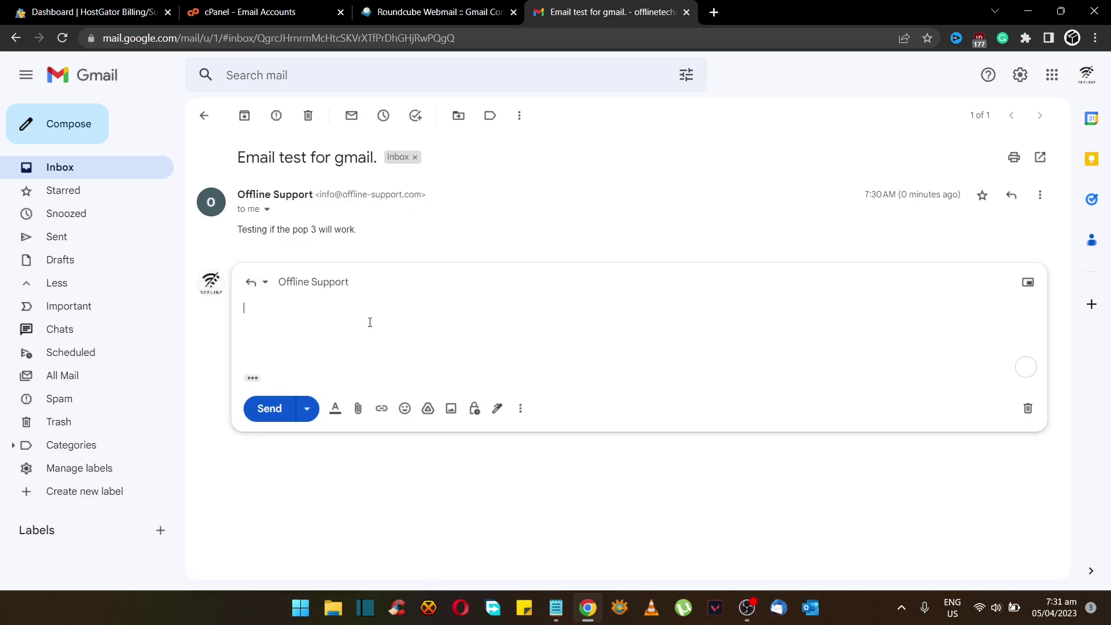
{"action": "type", "text": "Yes it is w"}
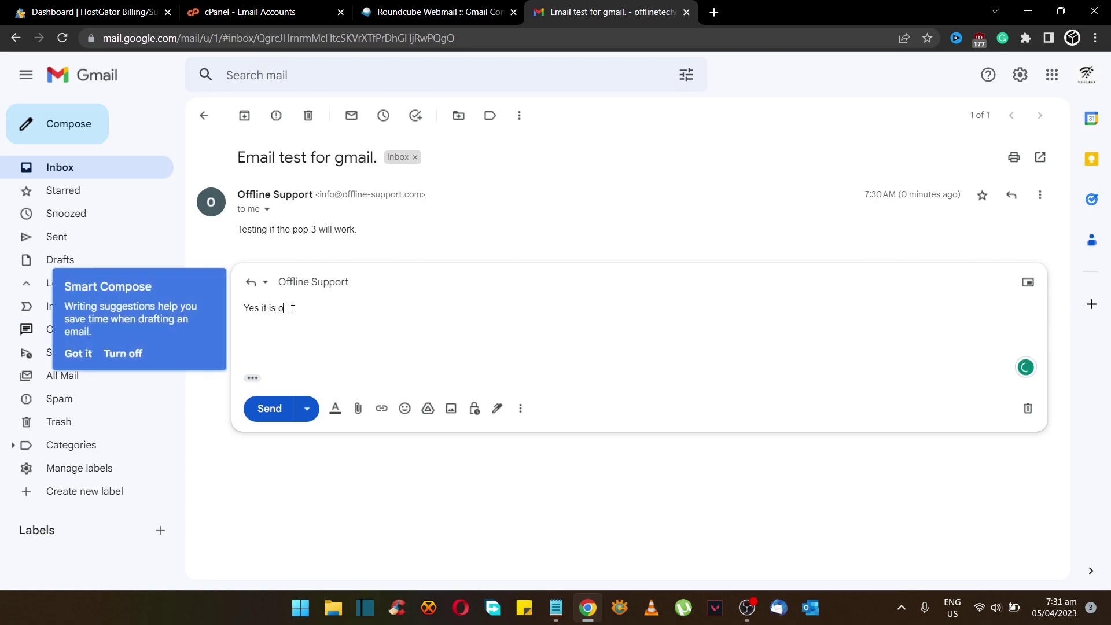
{"action": "type", "text": "orking on the google email."}
{"action": "left_click", "coordinate": [343, 283]}
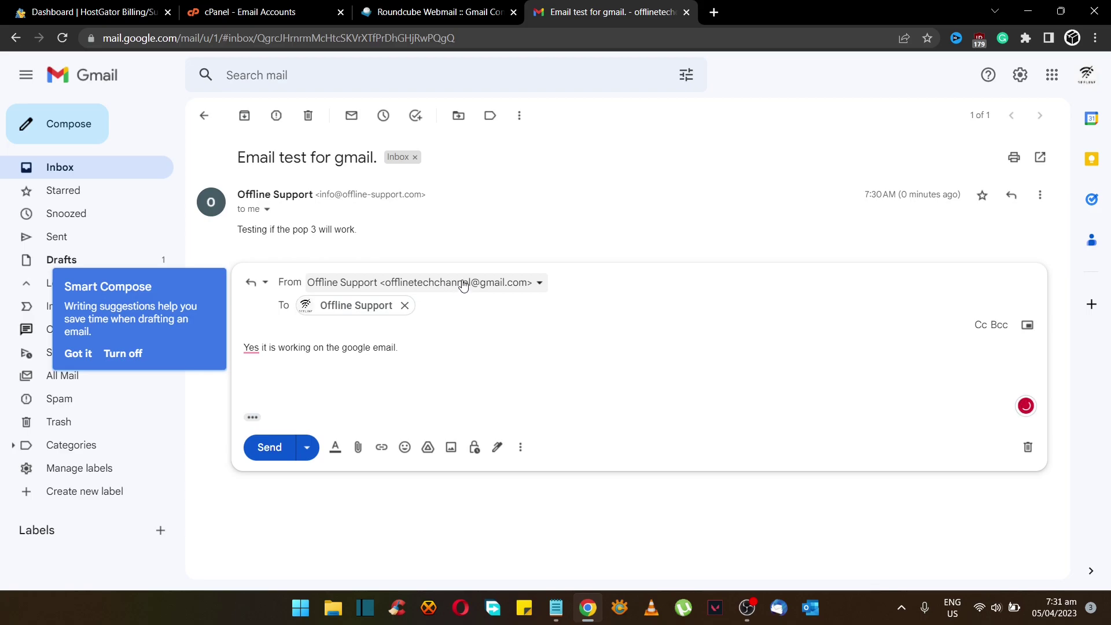
{"action": "left_click", "coordinate": [404, 306]}
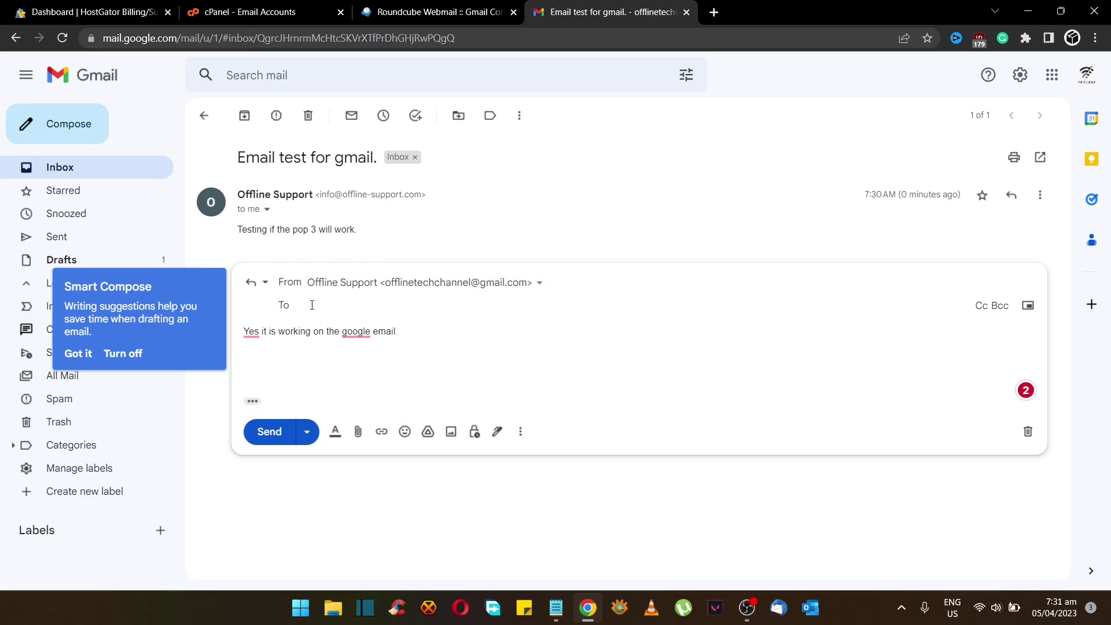
{"action": "type", "text": "of"}
{"action": "key", "text": "Return"}
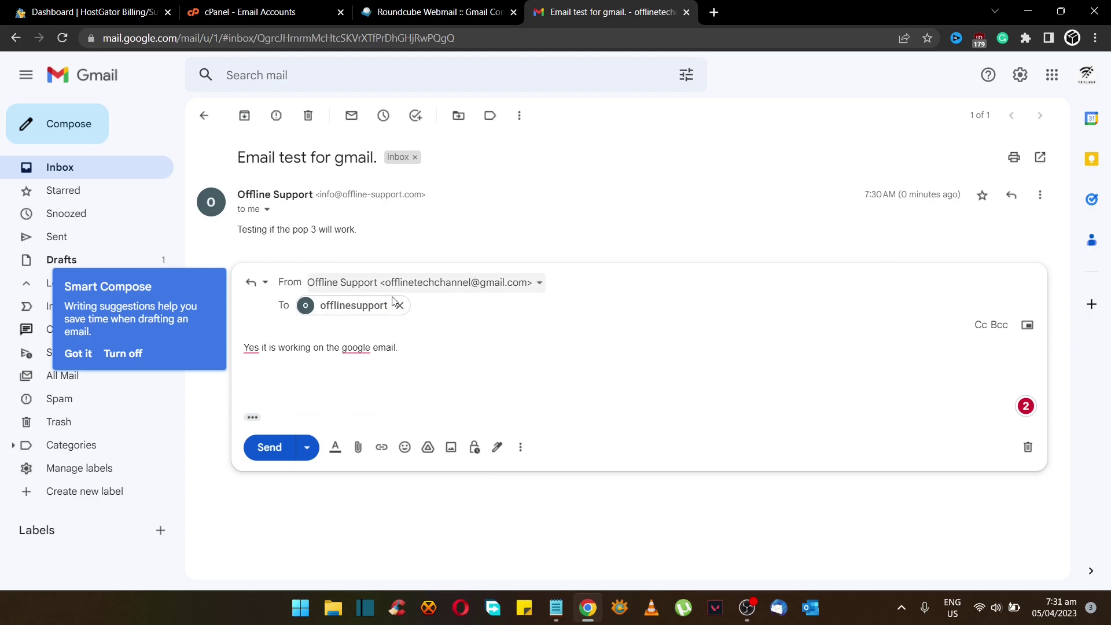
{"action": "left_click", "coordinate": [271, 446]}
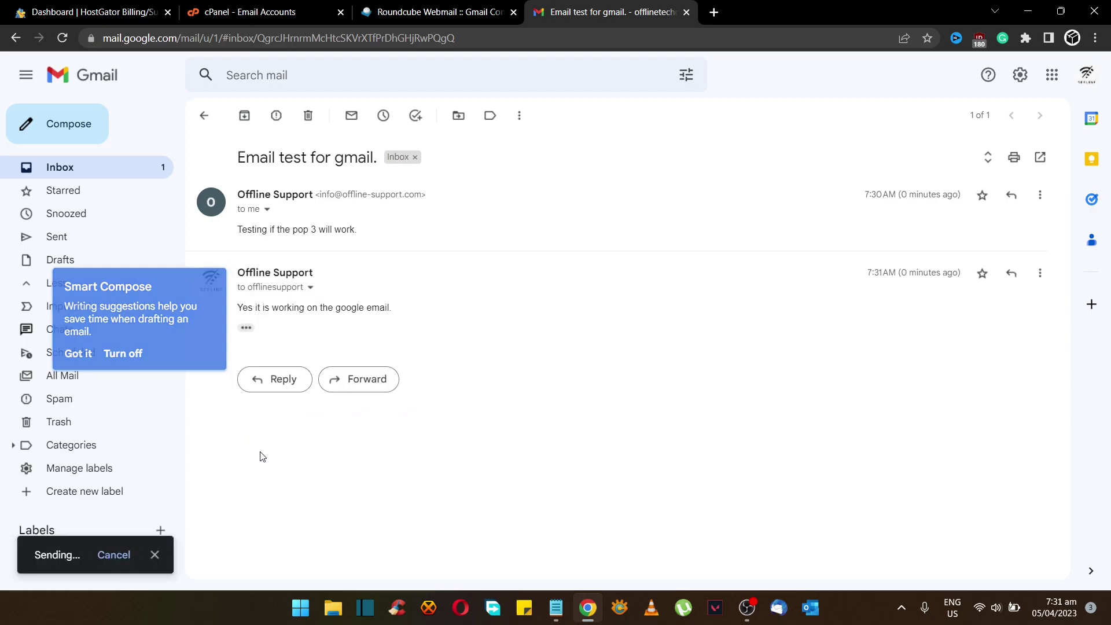
Reopen the Email test for gmail. thread and expand the quoted original message
{"action": "left_click", "coordinate": [122, 168]}
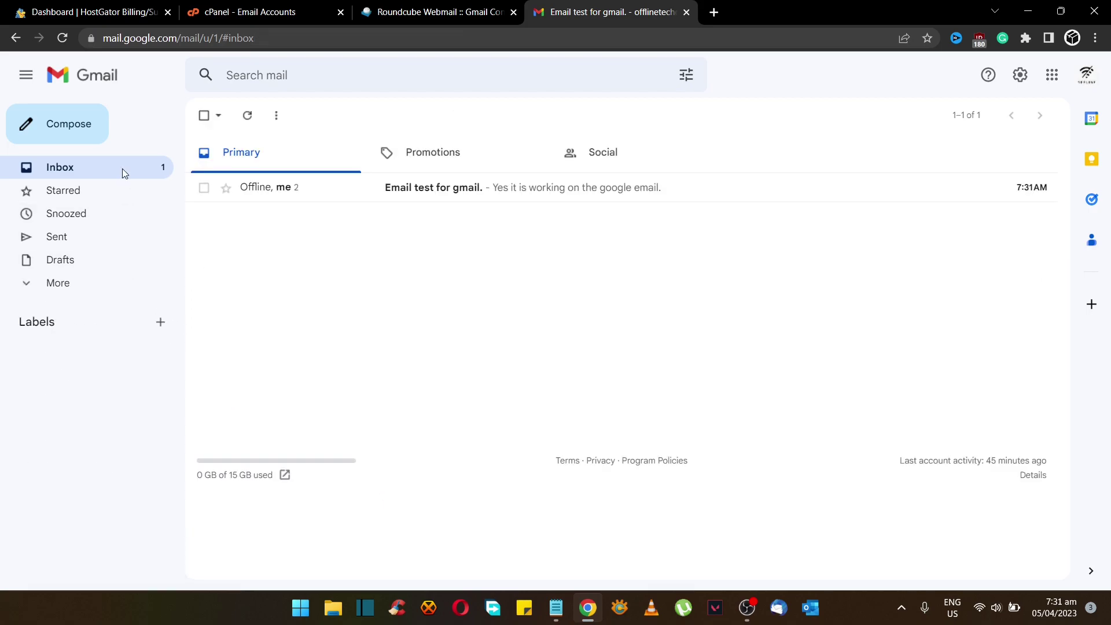
{"action": "left_click", "coordinate": [390, 196]}
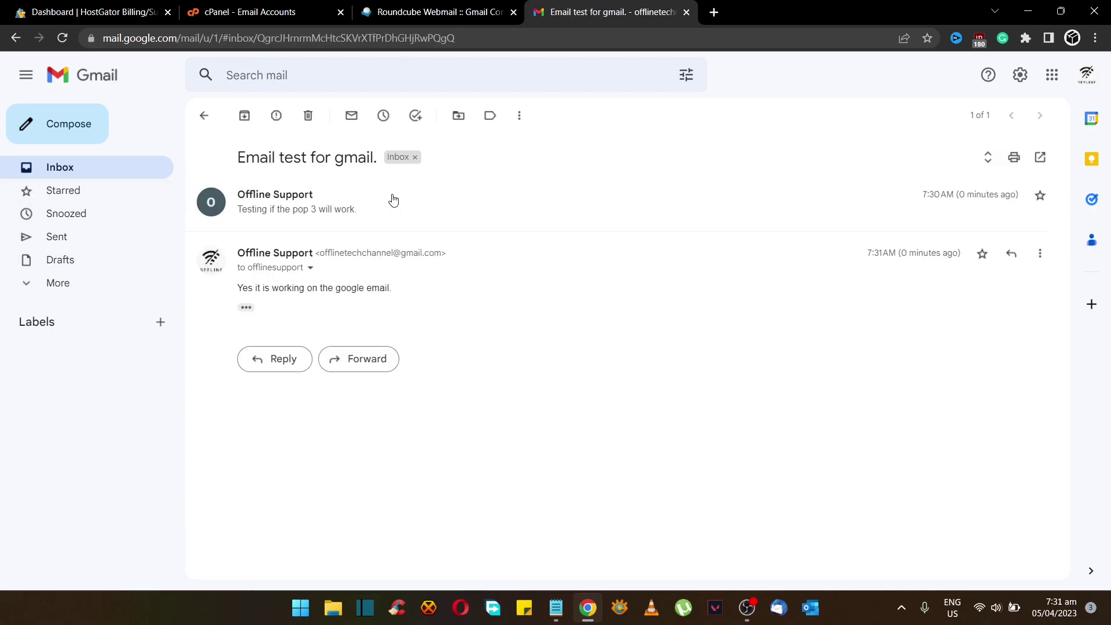
{"action": "left_click", "coordinate": [245, 310]}
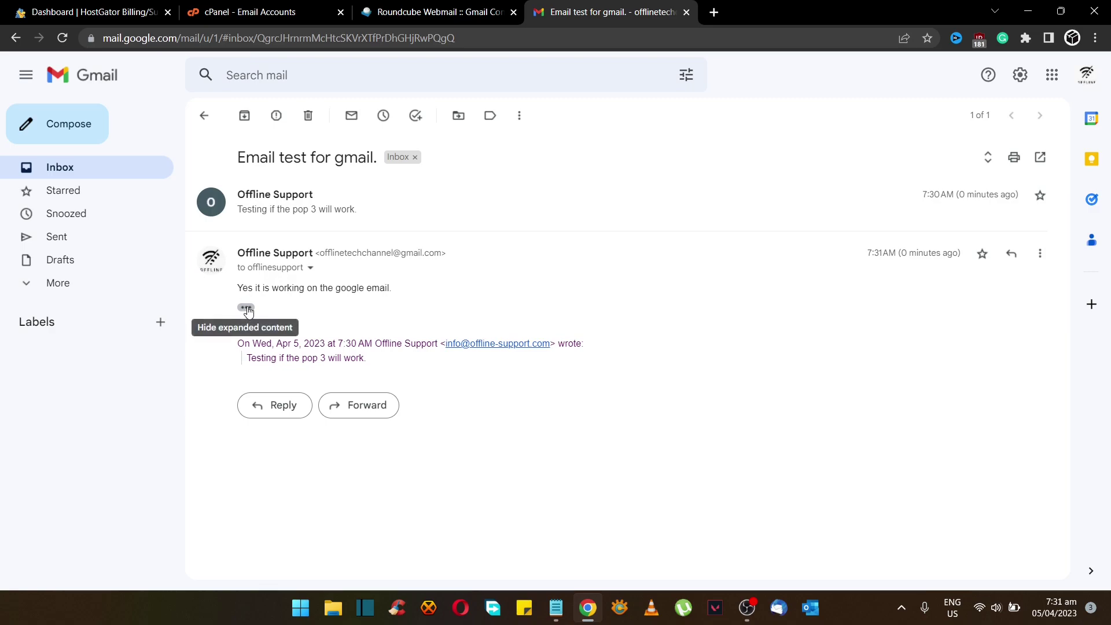
{"action": "left_click", "coordinate": [246, 309]}
{"action": "left_click", "coordinate": [246, 308]}
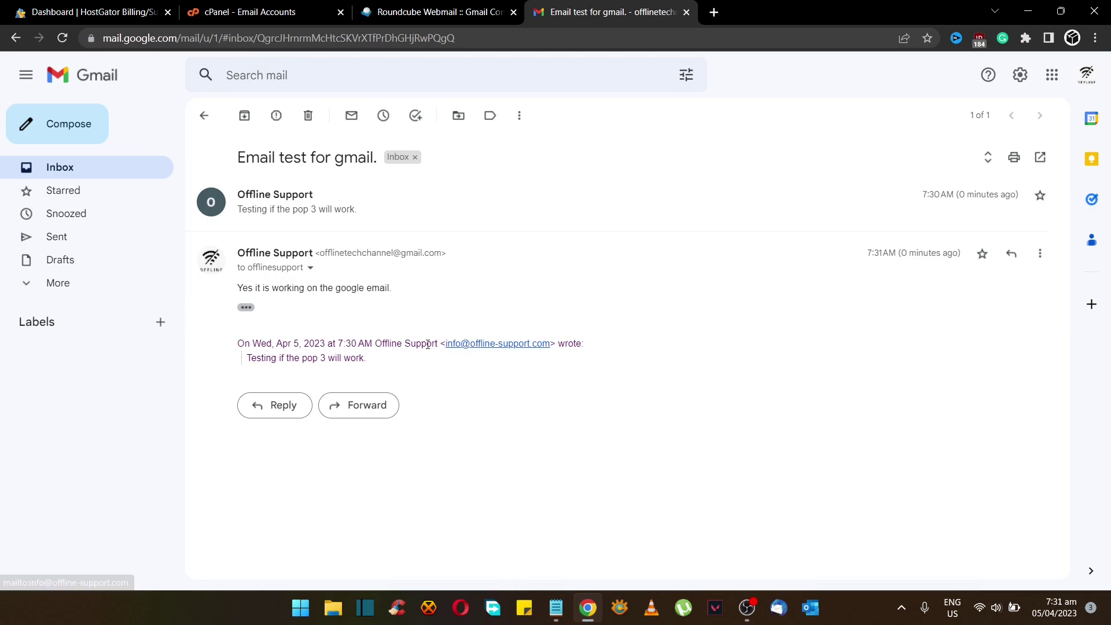
{"action": "left_click", "coordinate": [265, 404]}
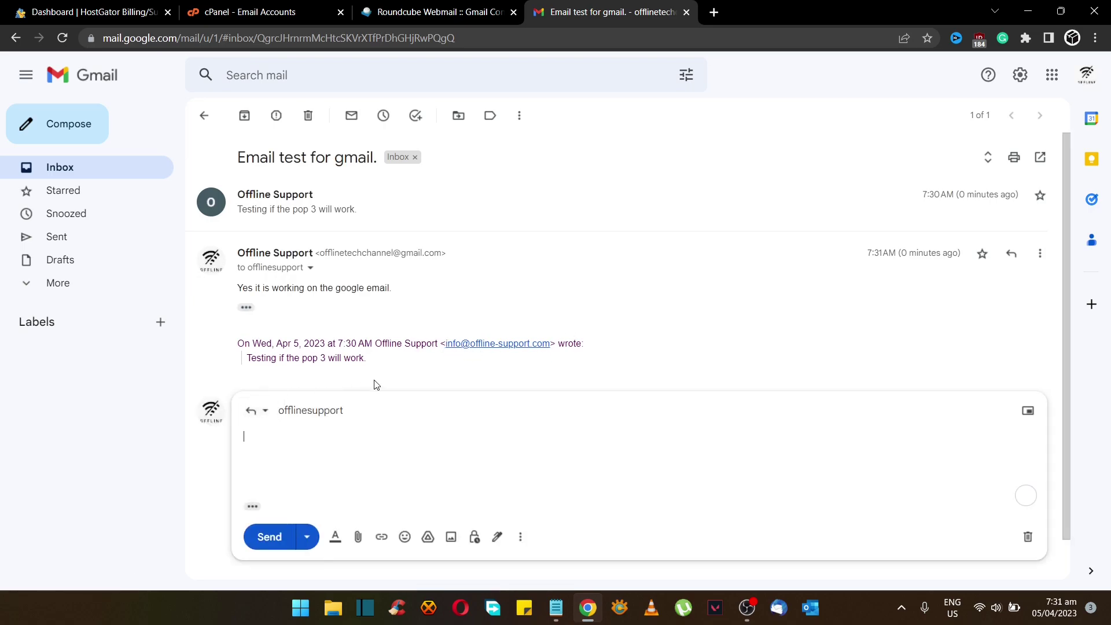
{"action": "left_click", "coordinate": [333, 414]}
{"action": "left_click", "coordinate": [431, 413]}
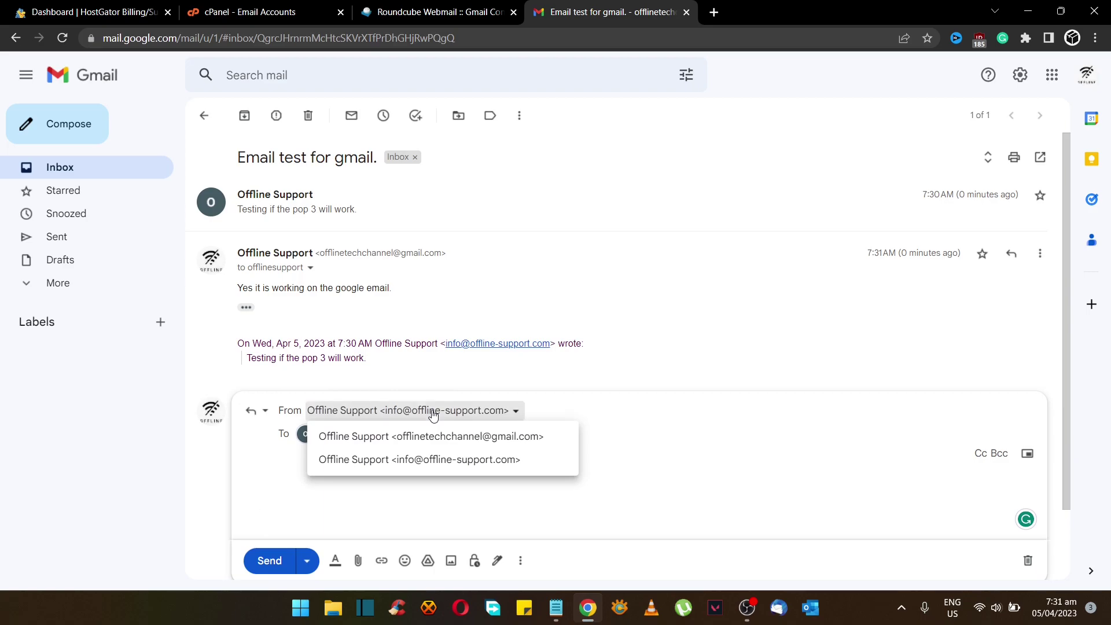
{"action": "left_click", "coordinate": [434, 460]}
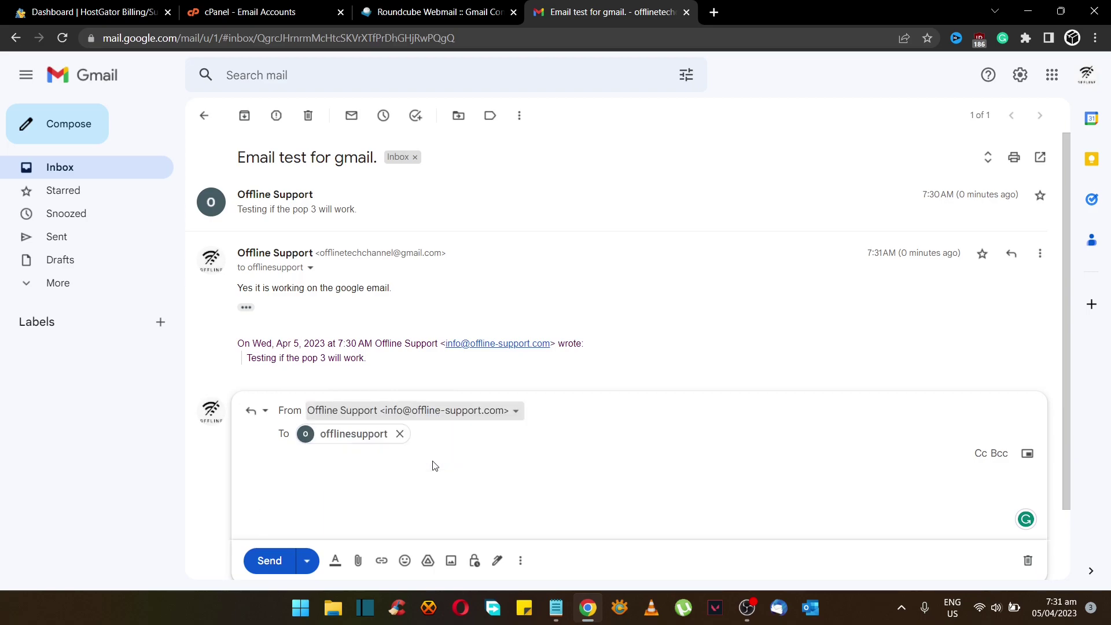
{"action": "left_click", "coordinate": [399, 434]}
{"action": "type", "text": "off"}
{"action": "key", "text": "Return"}
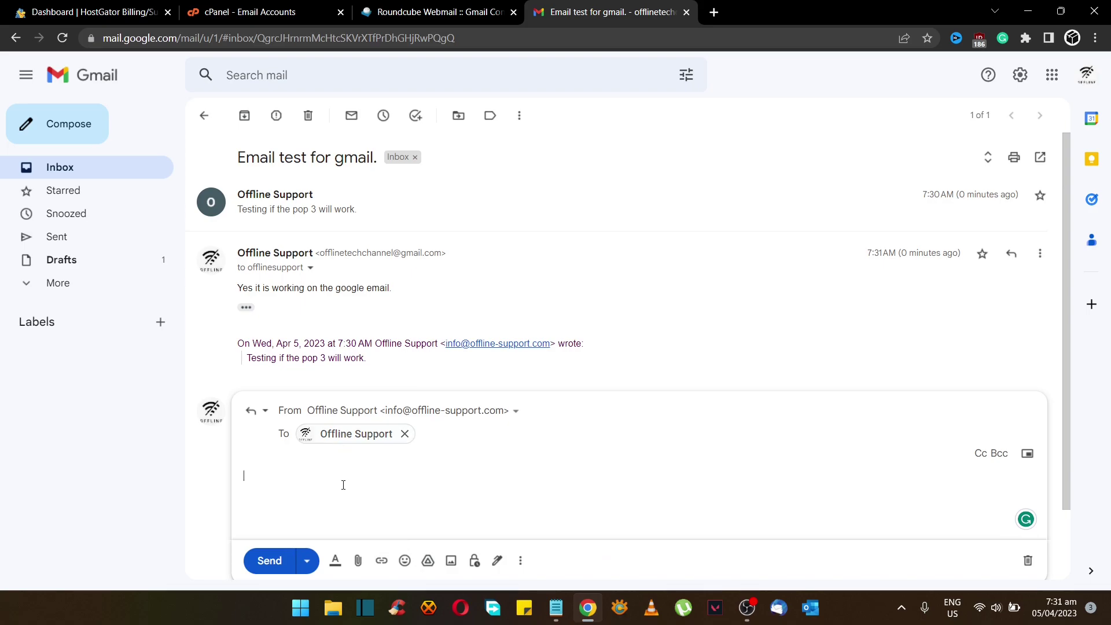
{"action": "left_click", "coordinate": [342, 485]}
{"action": "type", "text": "test"}
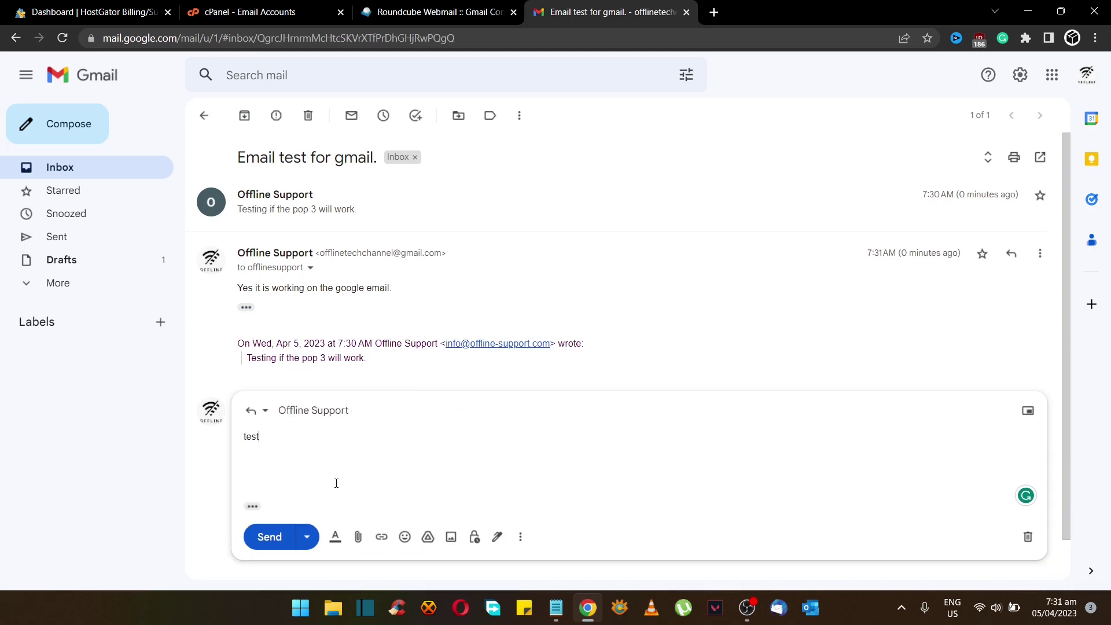
{"action": "type", "text": "ing one last "}
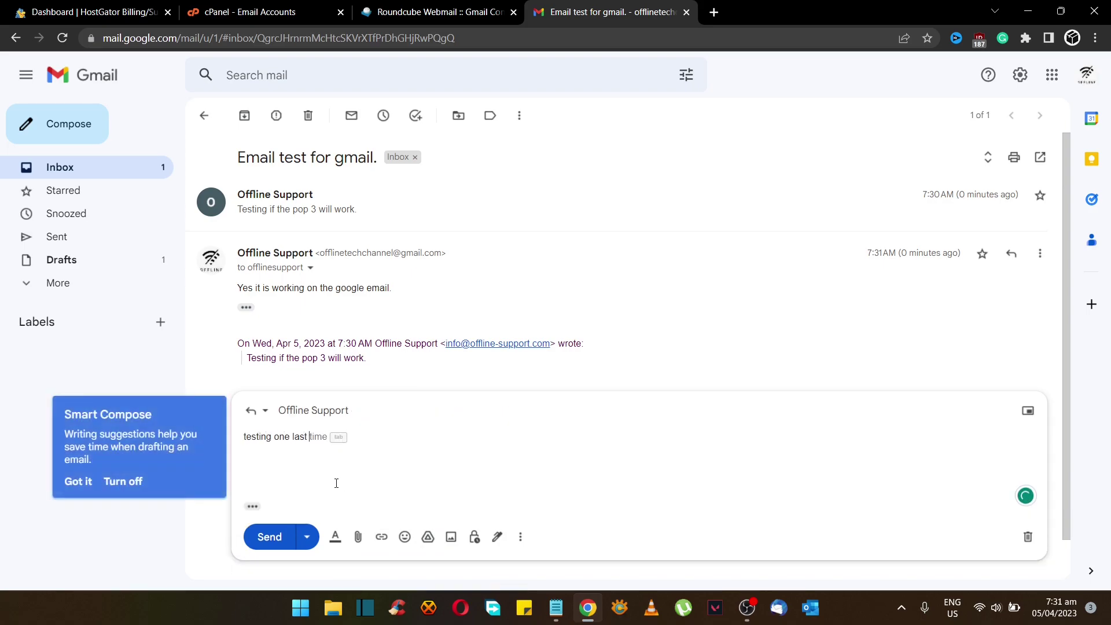
{"action": "type", "text": "time :)"}
{"action": "left_click", "coordinate": [284, 536]}
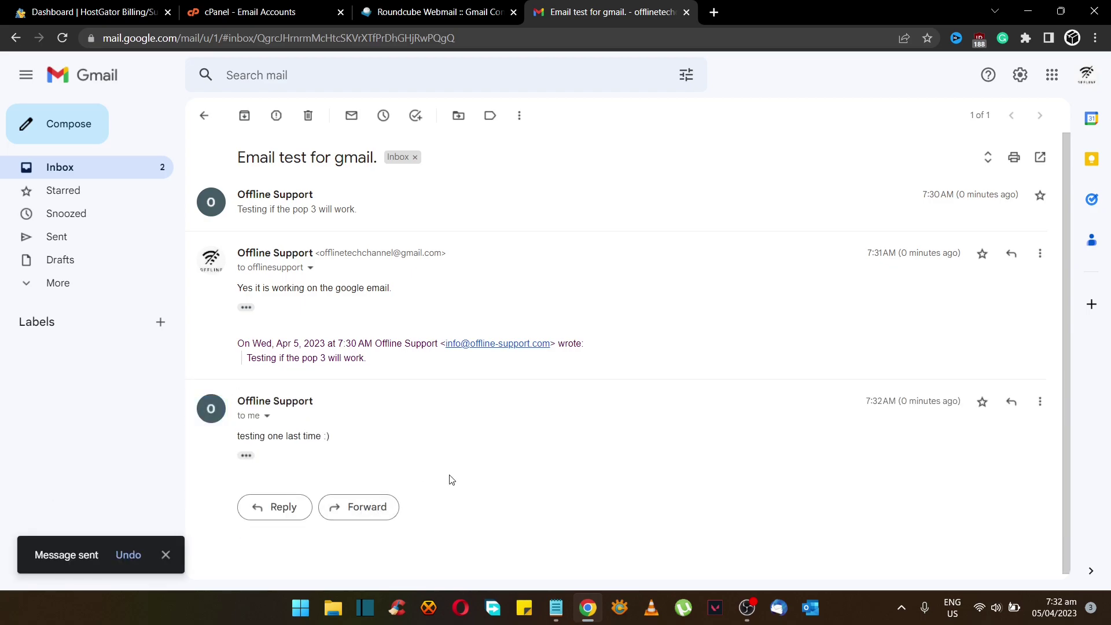
Open the Email test for gmail. conversation, reveal quoted messages, and check the newest message's sender details
{"action": "left_click", "coordinate": [159, 175]}
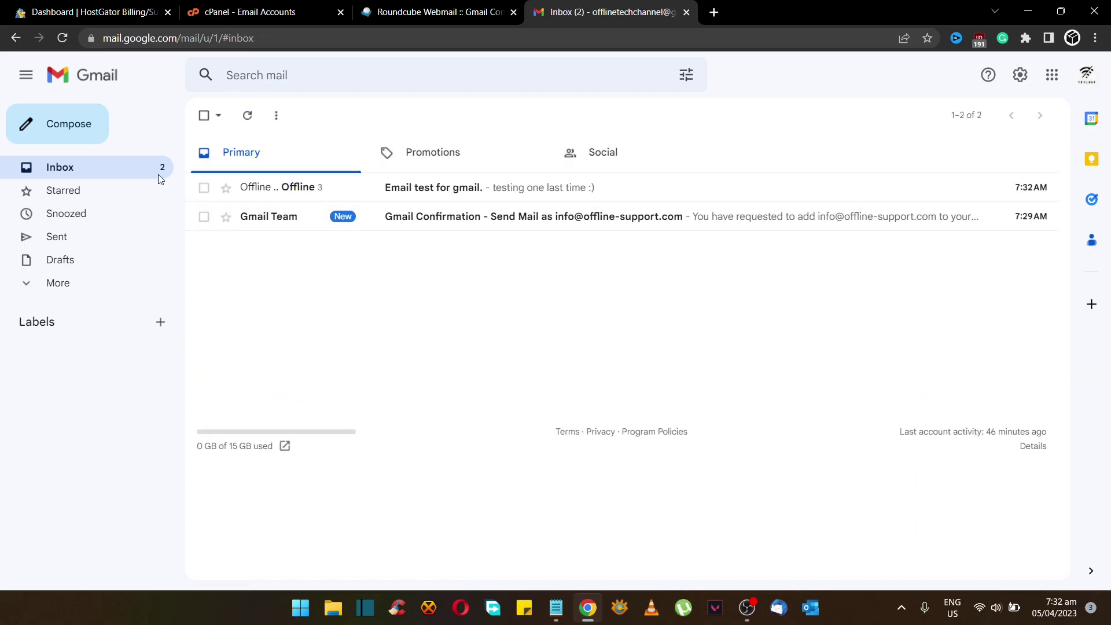
{"action": "left_click", "coordinate": [423, 199]}
{"action": "left_click", "coordinate": [246, 367]}
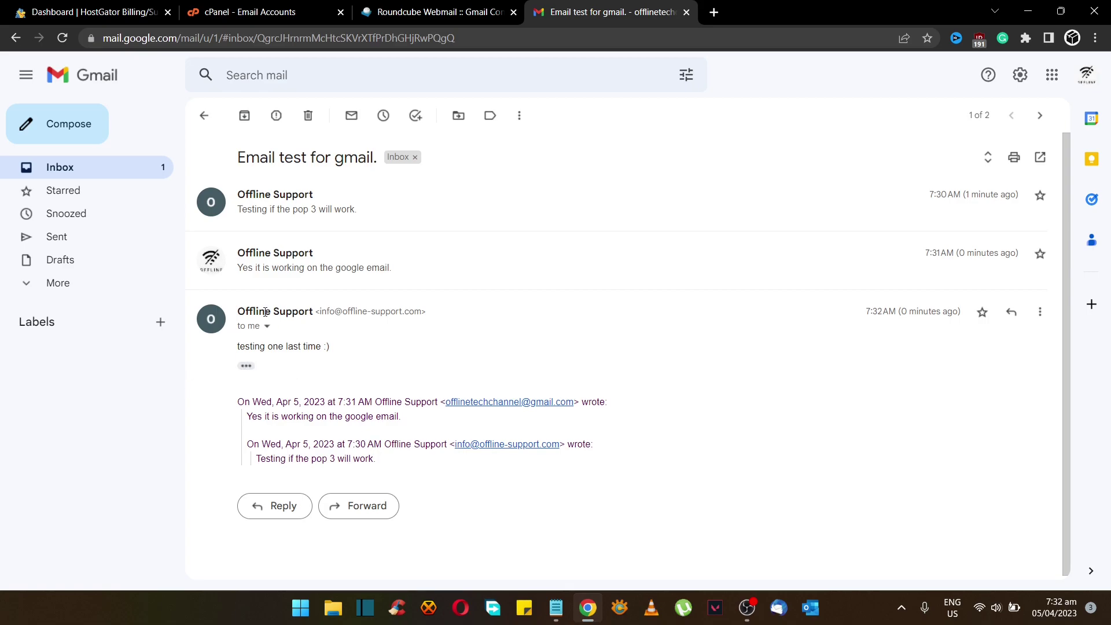
{"action": "mouse_move", "coordinate": [265, 312]}
{"action": "left_click", "coordinate": [268, 327]}
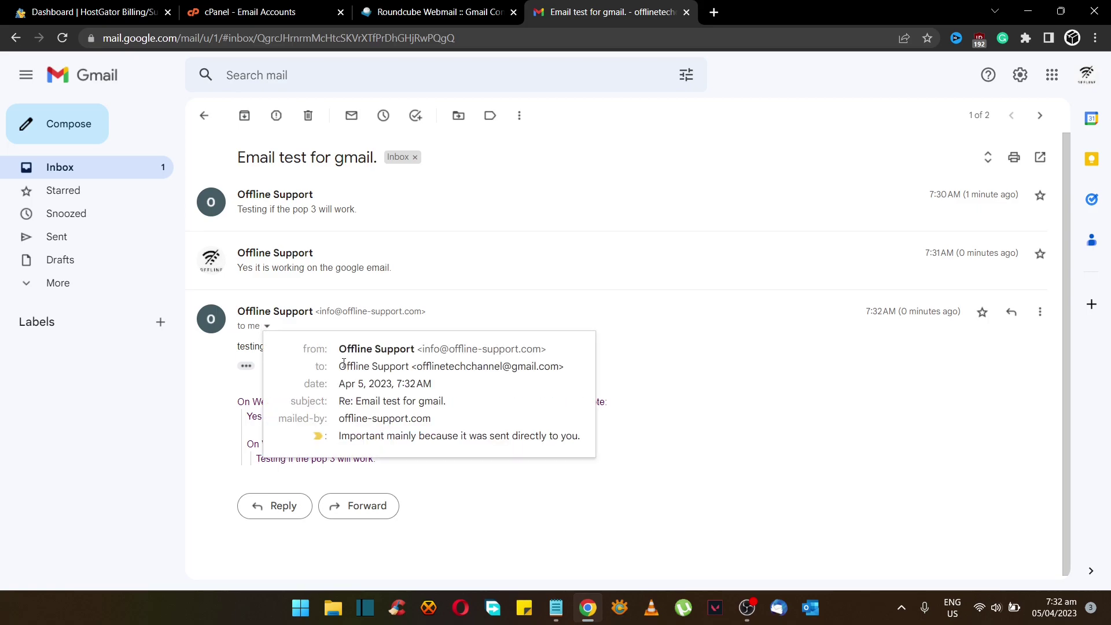
{"action": "mouse_move", "coordinate": [558, 368]}
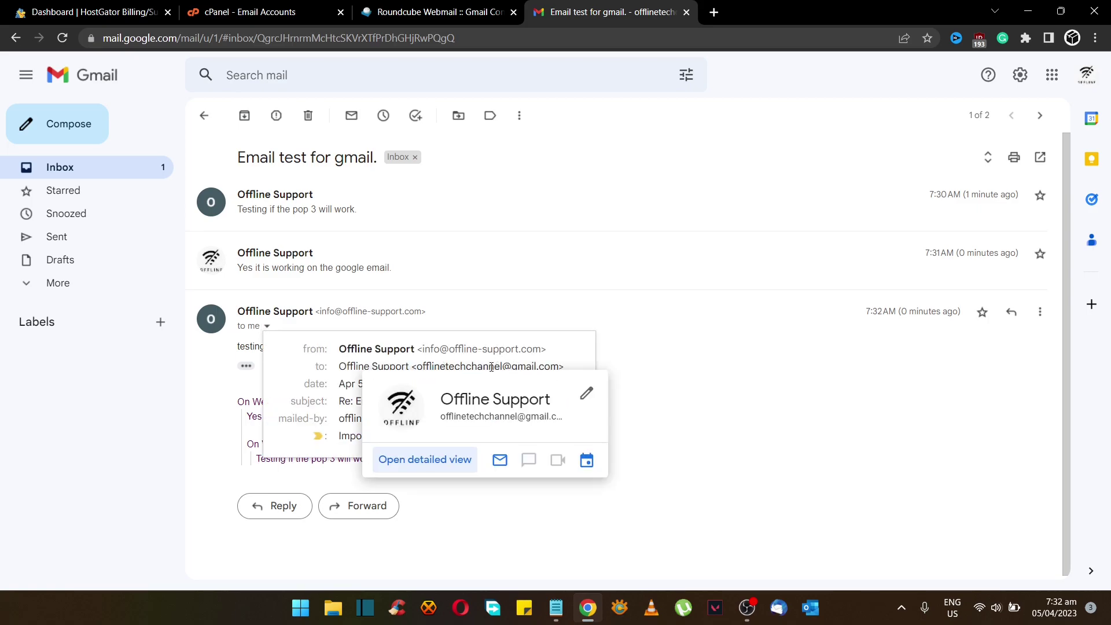
{"action": "left_click", "coordinate": [559, 528]}
{"action": "left_click", "coordinate": [280, 515]}
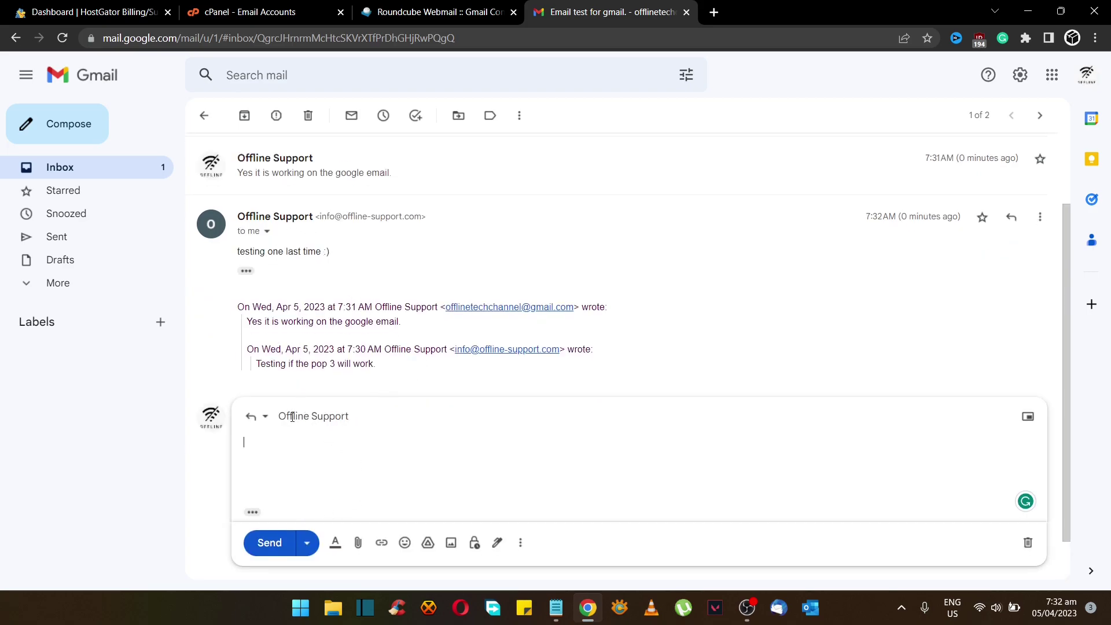
{"action": "left_click", "coordinate": [329, 417]}
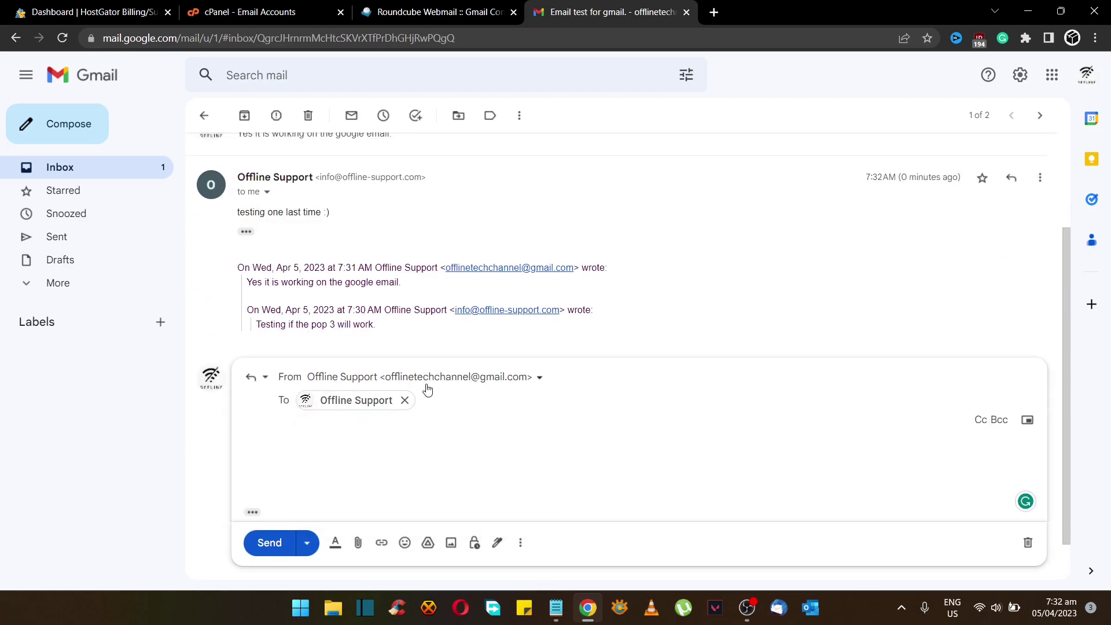
{"action": "left_click", "coordinate": [496, 388]}
{"action": "left_click", "coordinate": [494, 428]}
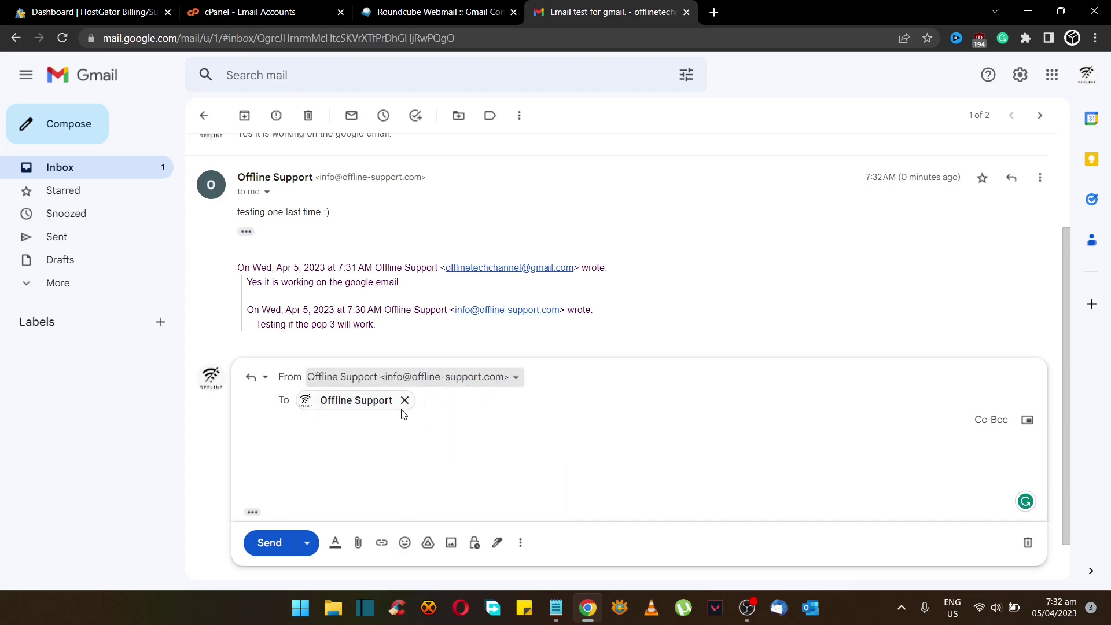
{"action": "left_click", "coordinate": [356, 450]}
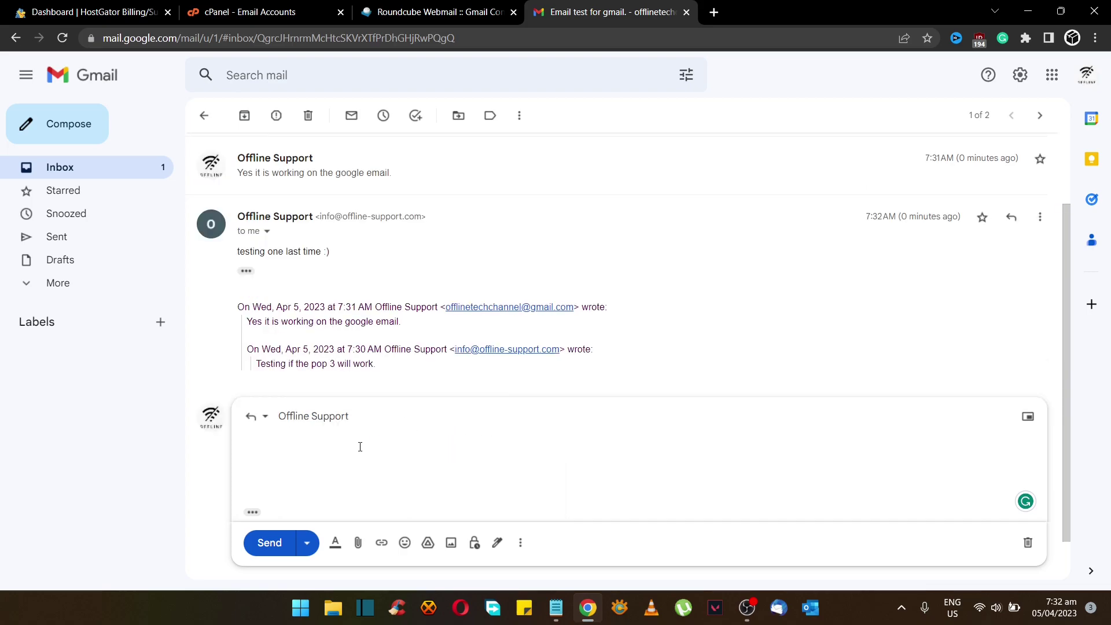
{"action": "type", "text": "Yup it is working fantastic!"}
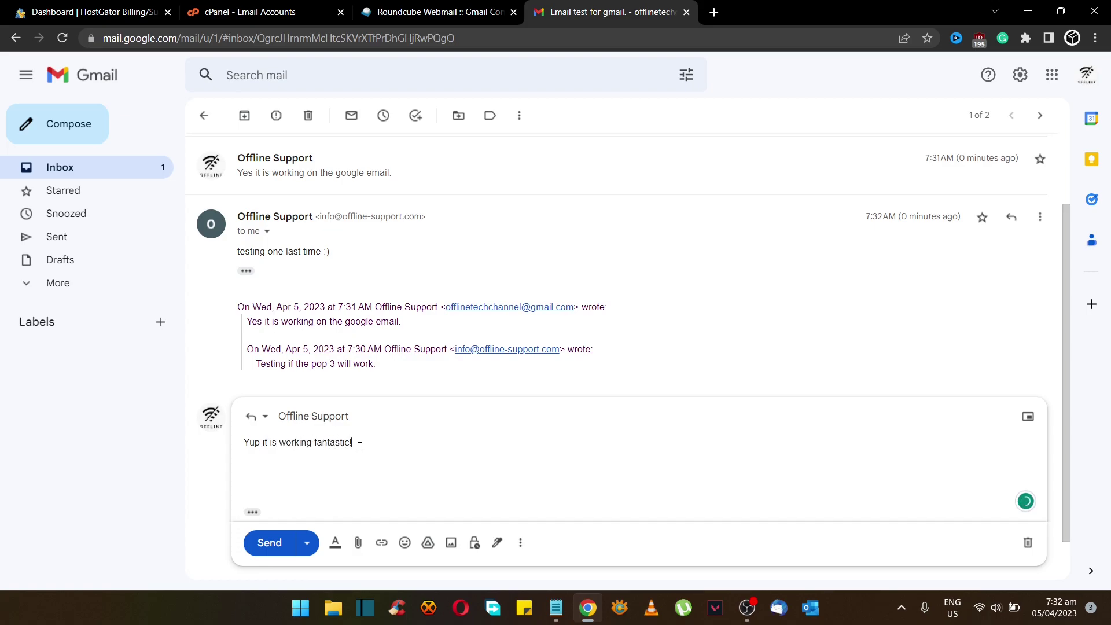
{"action": "type", "text": " like and subscribe!"}
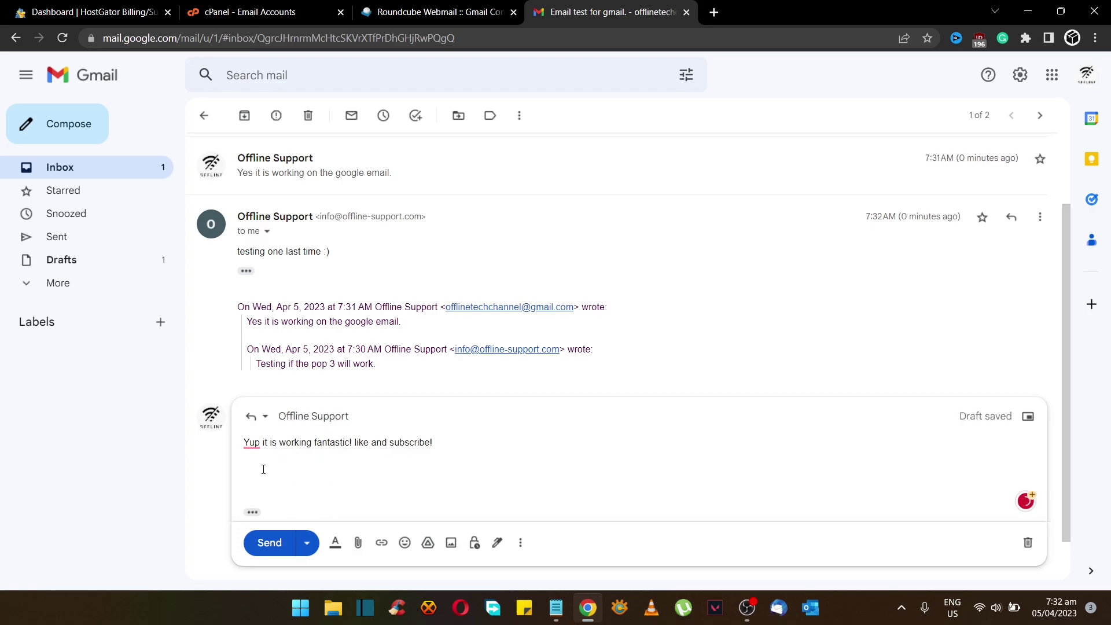
{"action": "left_click", "coordinate": [272, 546]}
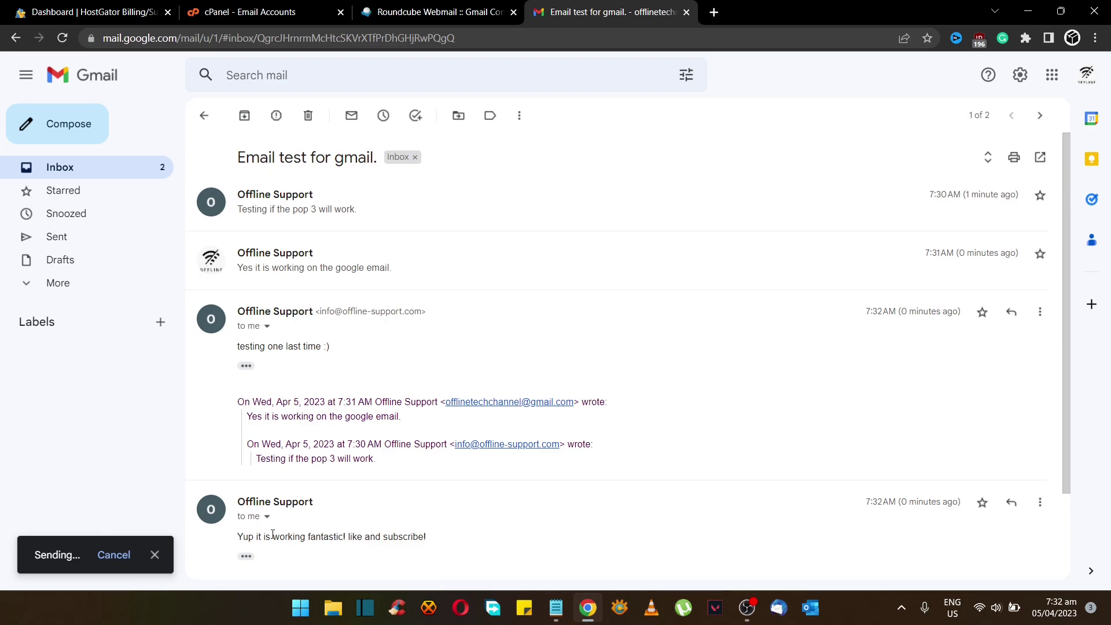
{"action": "scroll", "coordinate": [424, 517], "scroll_direction": "down", "scroll_amount": 2}
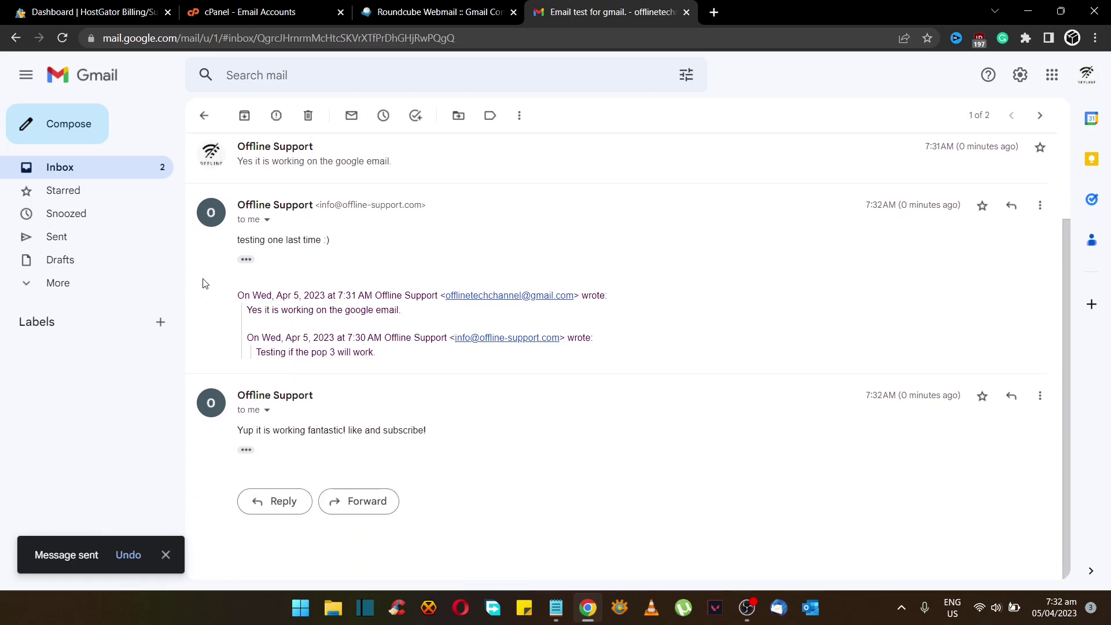
{"action": "left_click", "coordinate": [106, 168]}
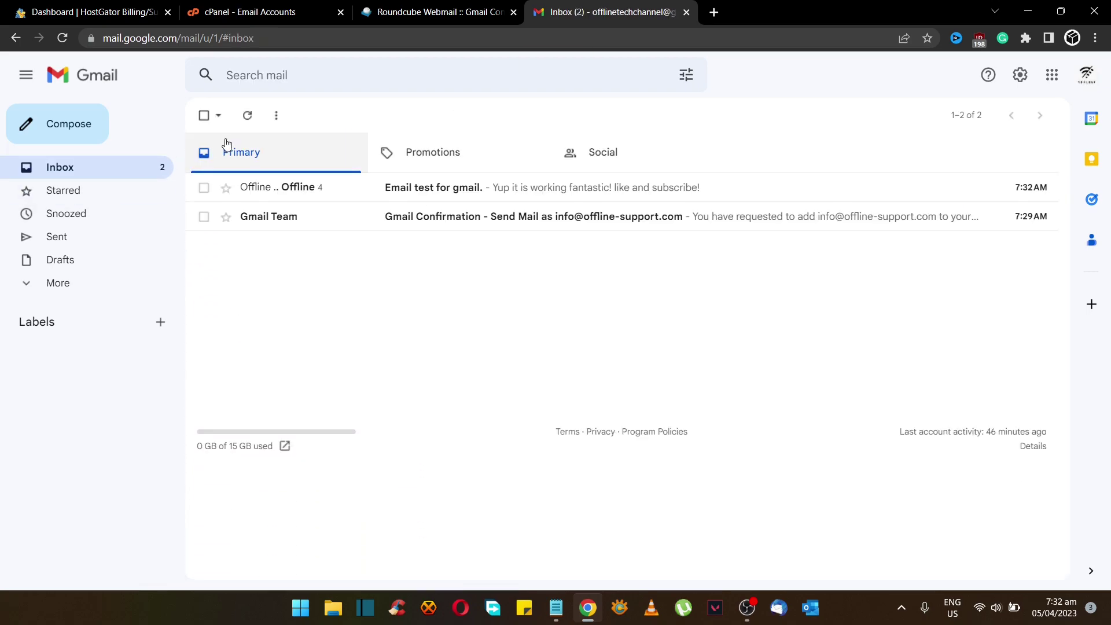
{"action": "left_click", "coordinate": [412, 197]}
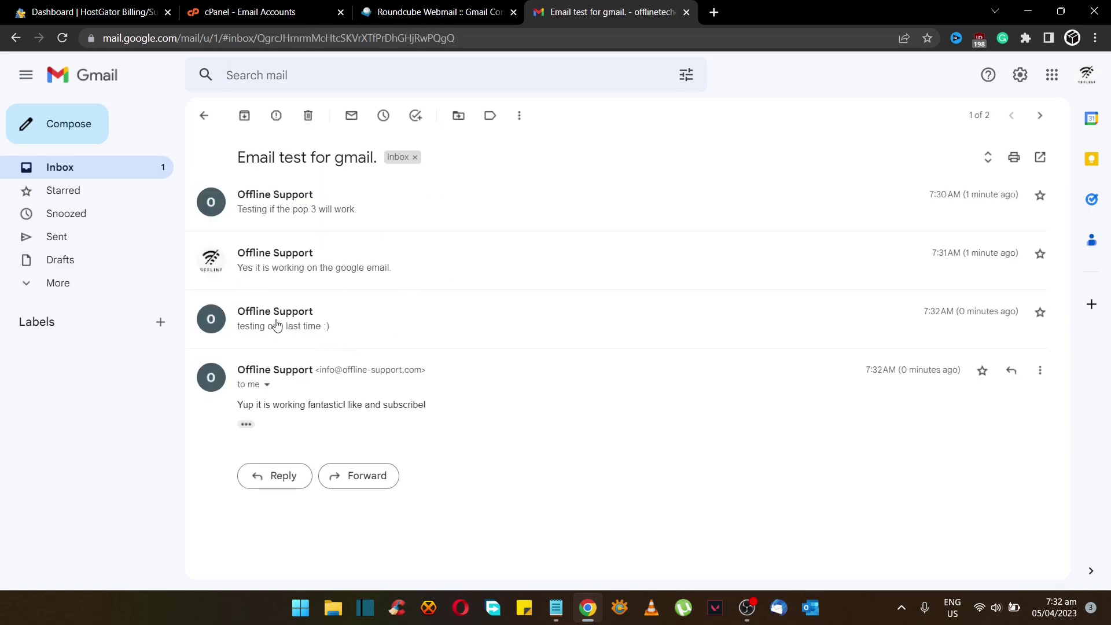
{"action": "left_click", "coordinate": [113, 169]}
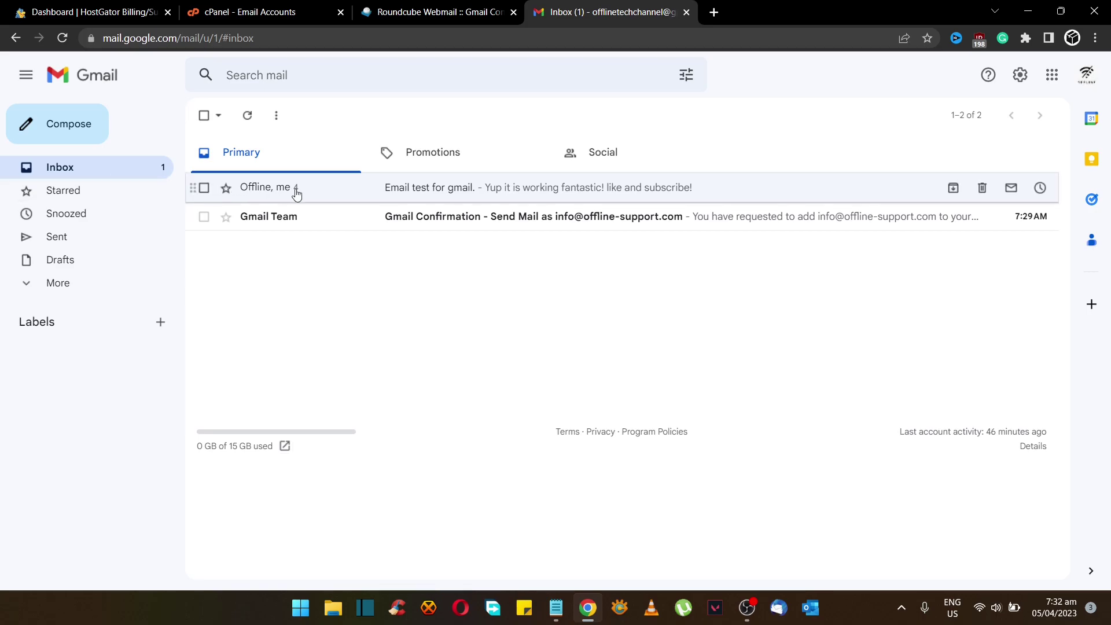
{"action": "left_click", "coordinate": [448, 217]}
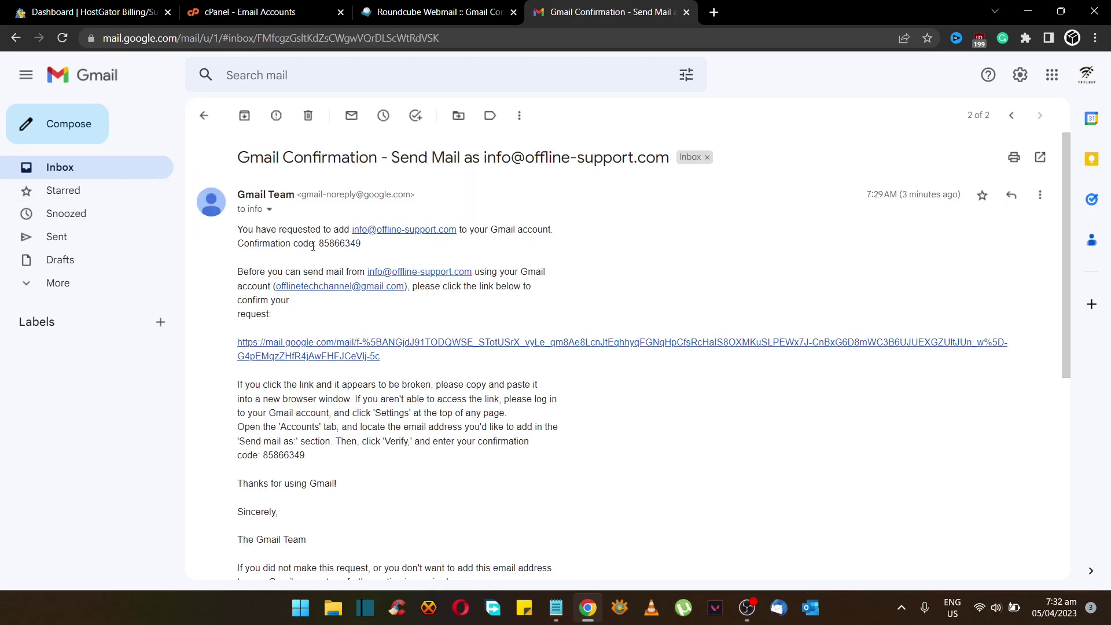
{"action": "left_click", "coordinate": [104, 174]}
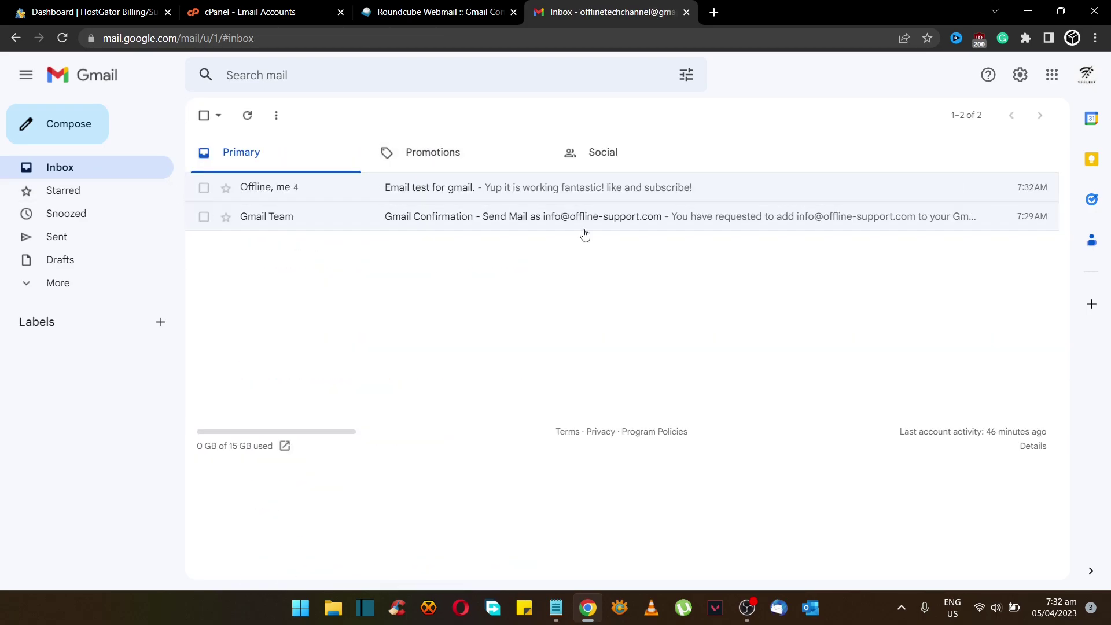